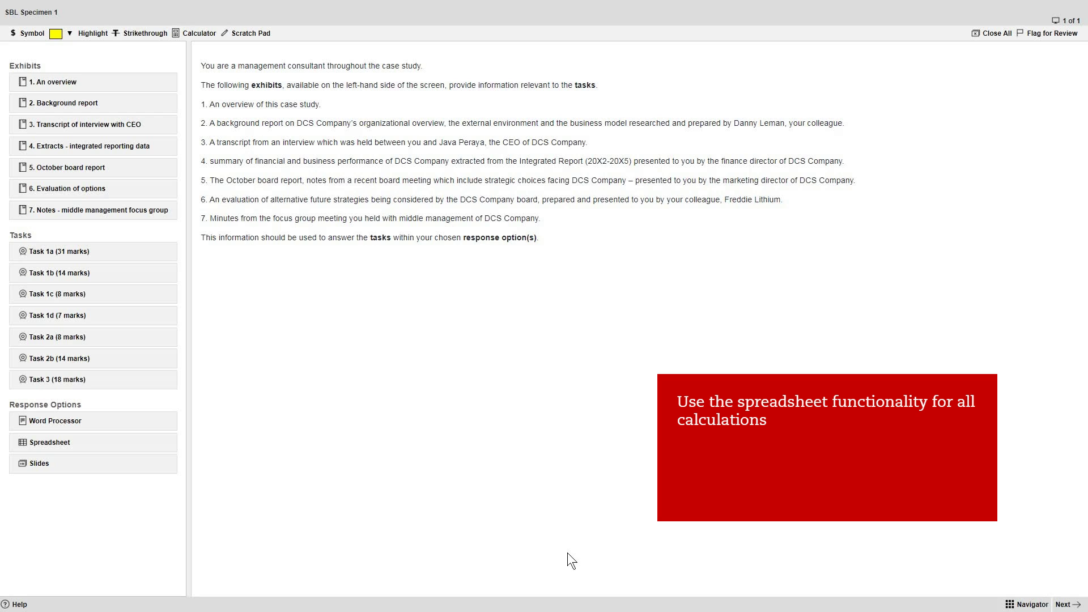
# Step: Open the Task 1a (31 marks) requirements next to the case overview
pyautogui.click(141, 252)
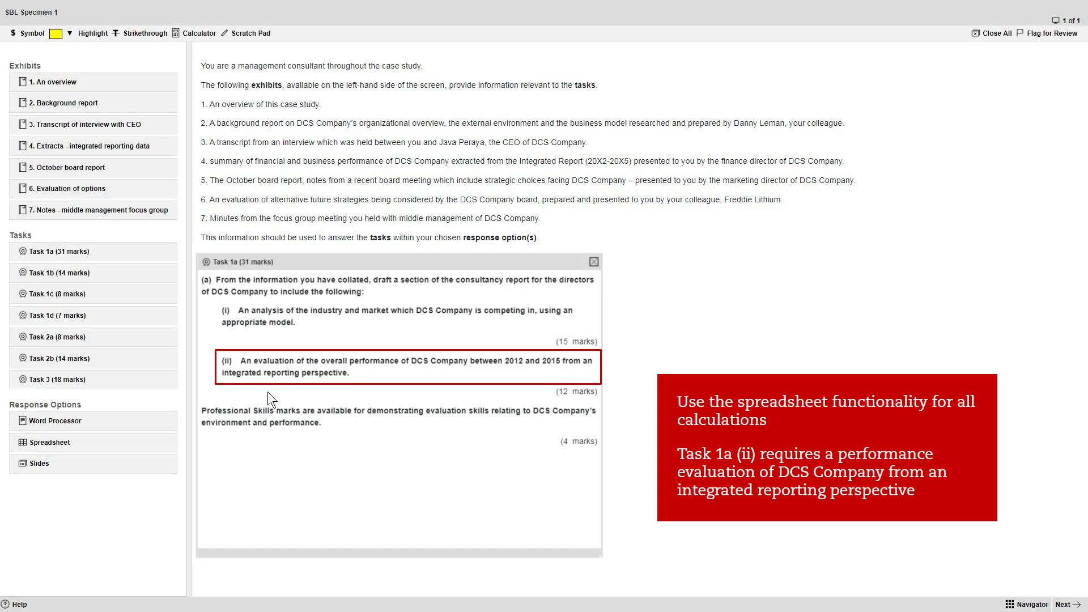
# Step: Close the Task 1a requirements panel, leaving only the case overview
pyautogui.click(594, 263)
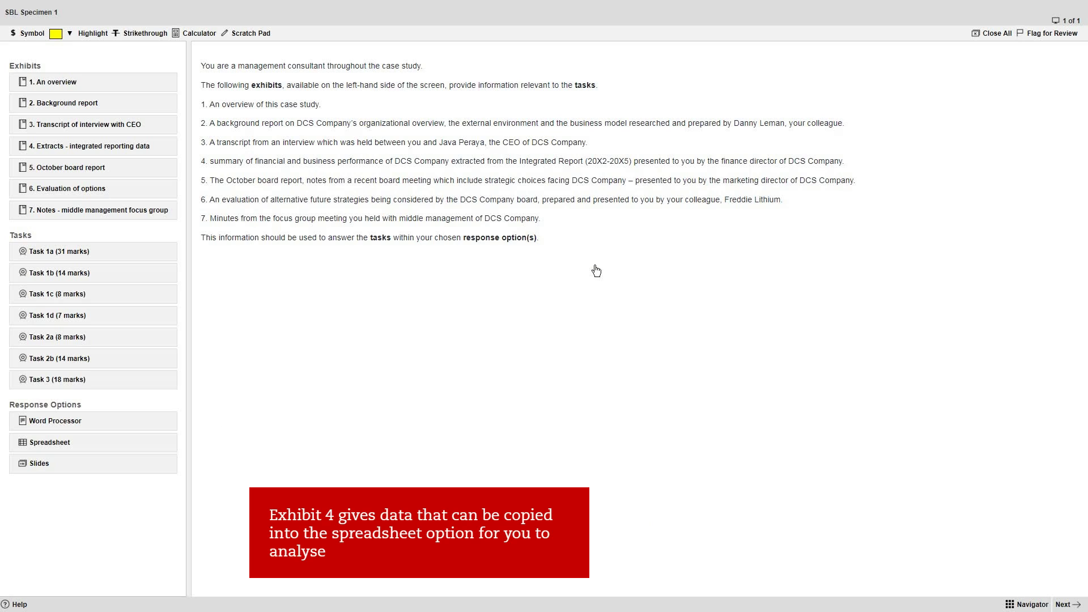
# Step: Copy Exhibit 4's financial figures (A3:E12) into the spreadsheet at A3 and widen column A
pyautogui.click(137, 149)
pyautogui.click(116, 448)
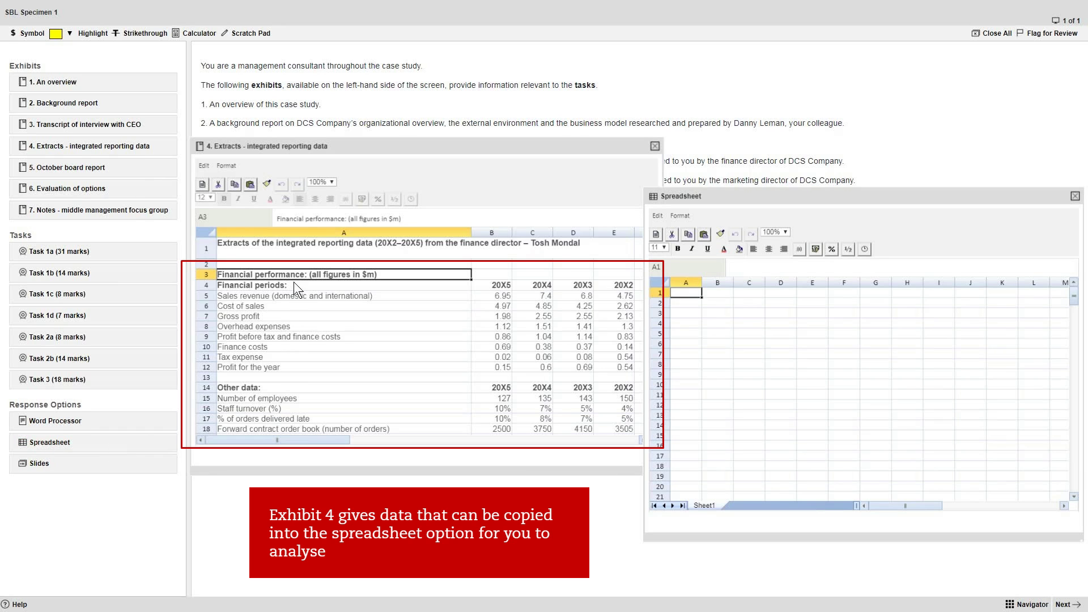
pyautogui.moveTo(288, 275); pyautogui.dragTo(626, 365)
pyautogui.hotkey('ctrl', 'c')
pyautogui.click(689, 307)
pyautogui.click(692, 312)
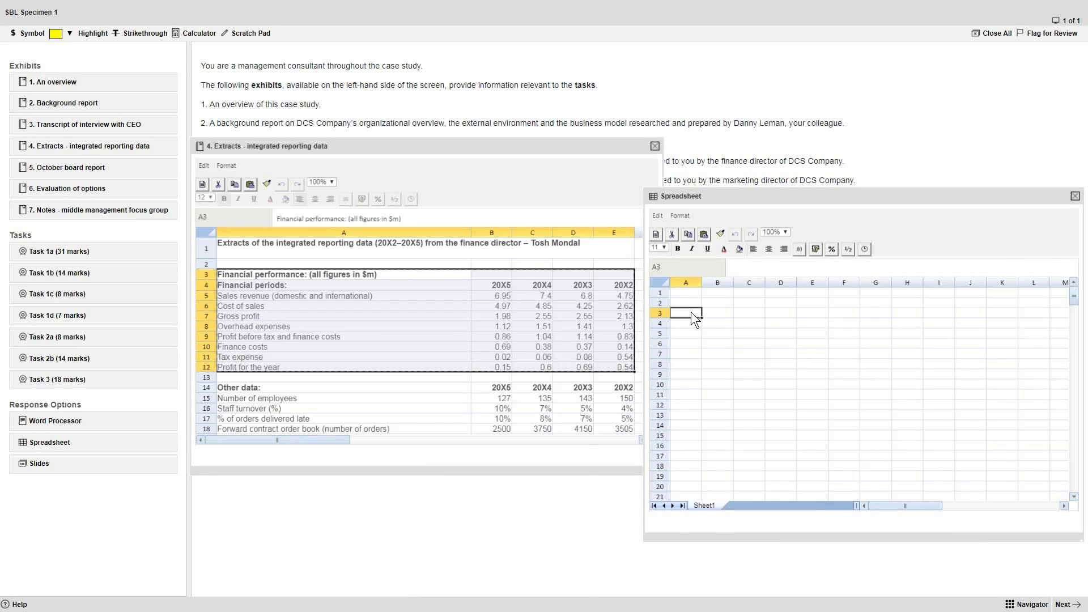
pyautogui.hotkey('ctrl', 'v')
pyautogui.moveTo(701, 282); pyautogui.dragTo(841, 283)
# Step: Enter the heading 'Task 1aii)' in A1 and insert a blank row above Overhead expenses
pyautogui.click(781, 293)
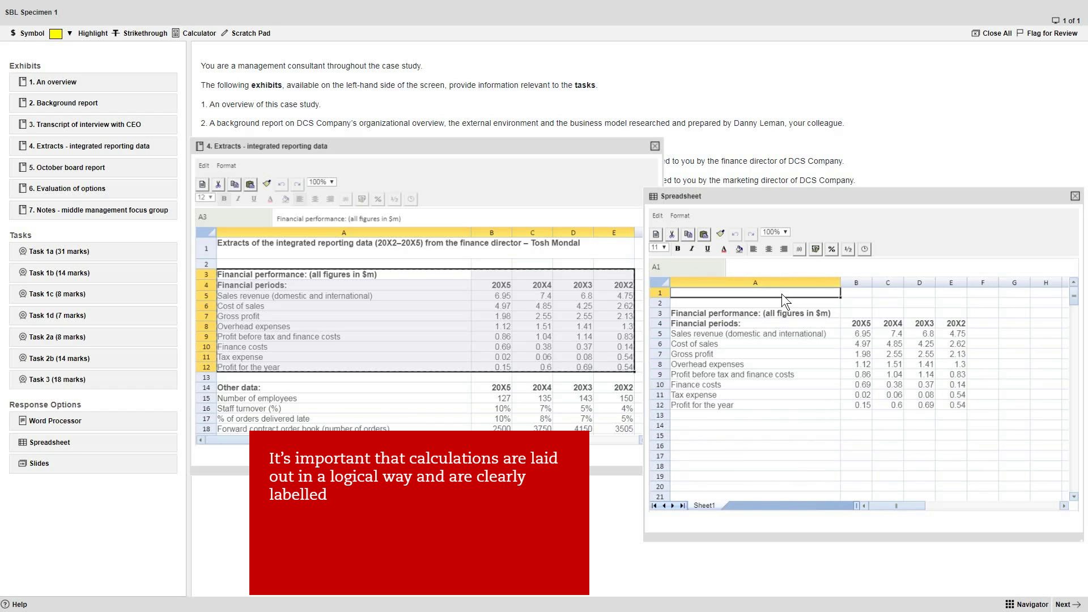
pyautogui.write('Task 1a')
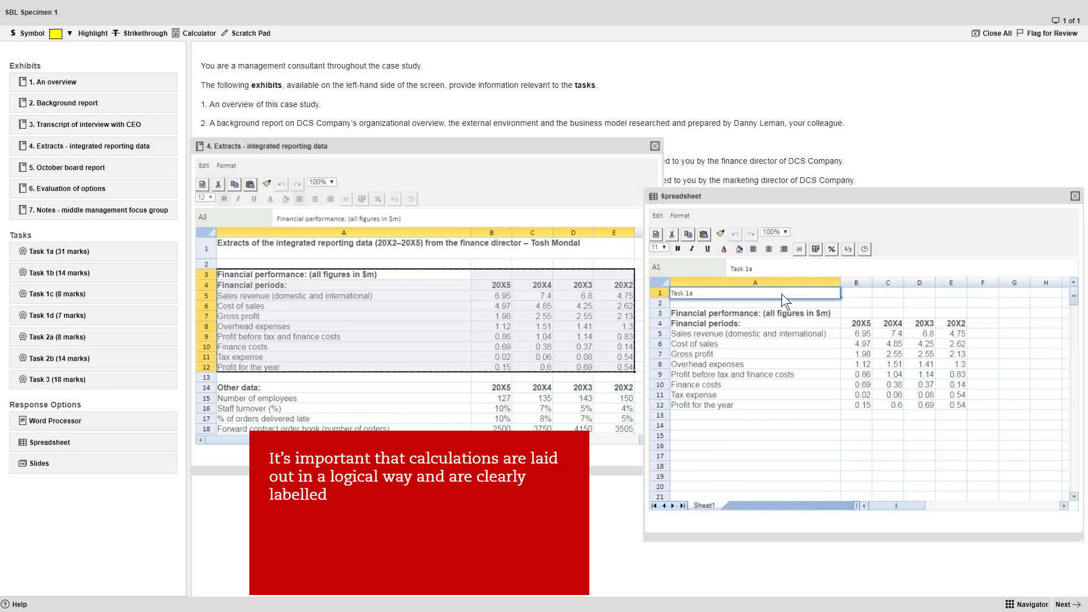
pyautogui.write('ii)')
pyautogui.press('Return')
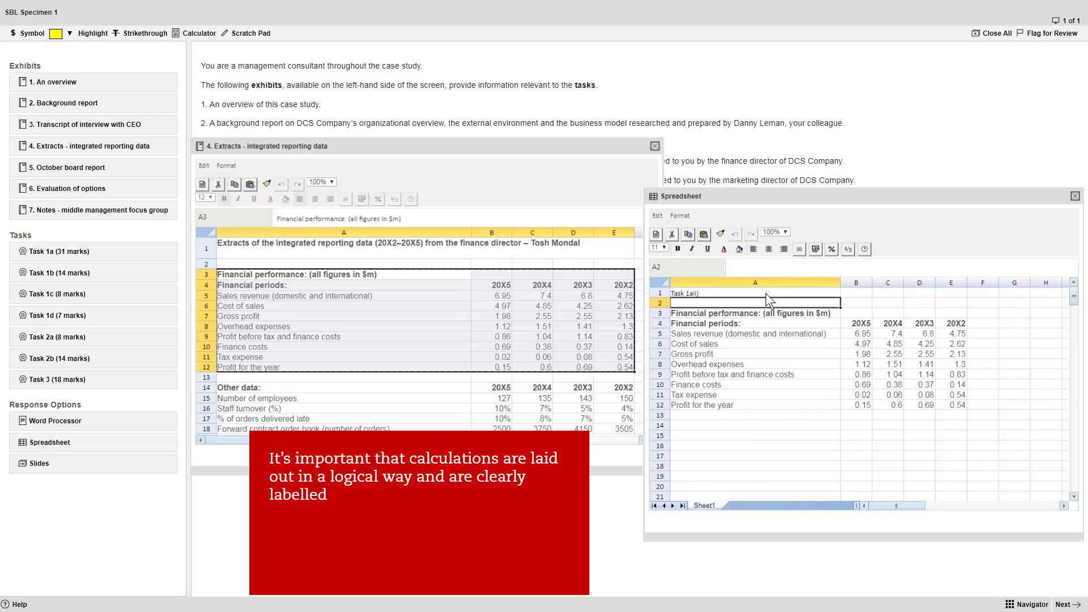
pyautogui.moveTo(701, 364); pyautogui.dragTo(909, 396)
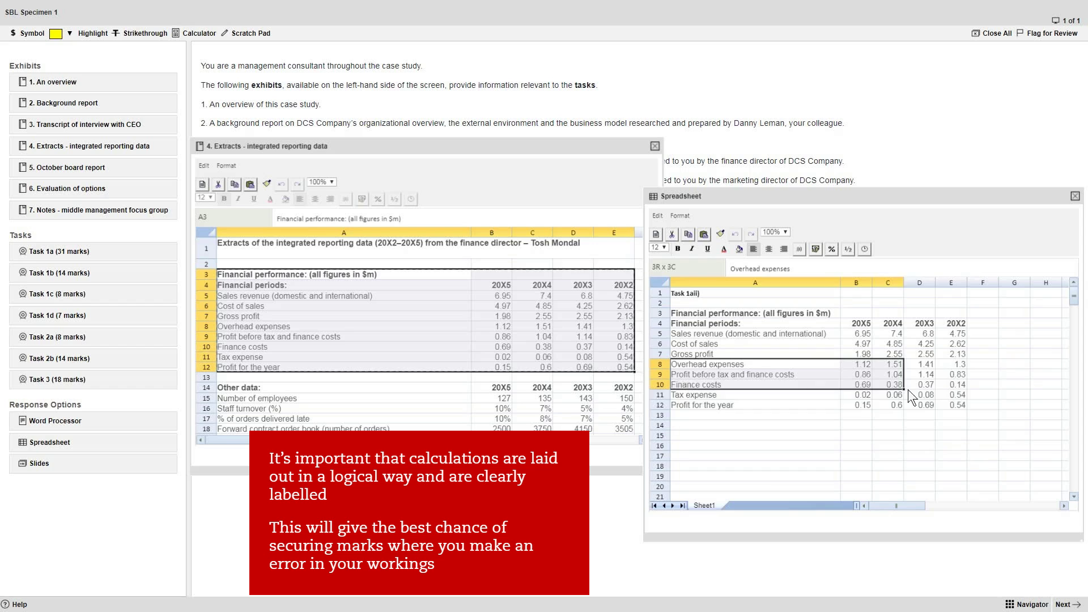
pyautogui.hotkey('ctrl', '+')
# Step: Add a Gross Profit % row (=B7/B5) as a percentage, filled across to 20X2
pyautogui.click(764, 361)
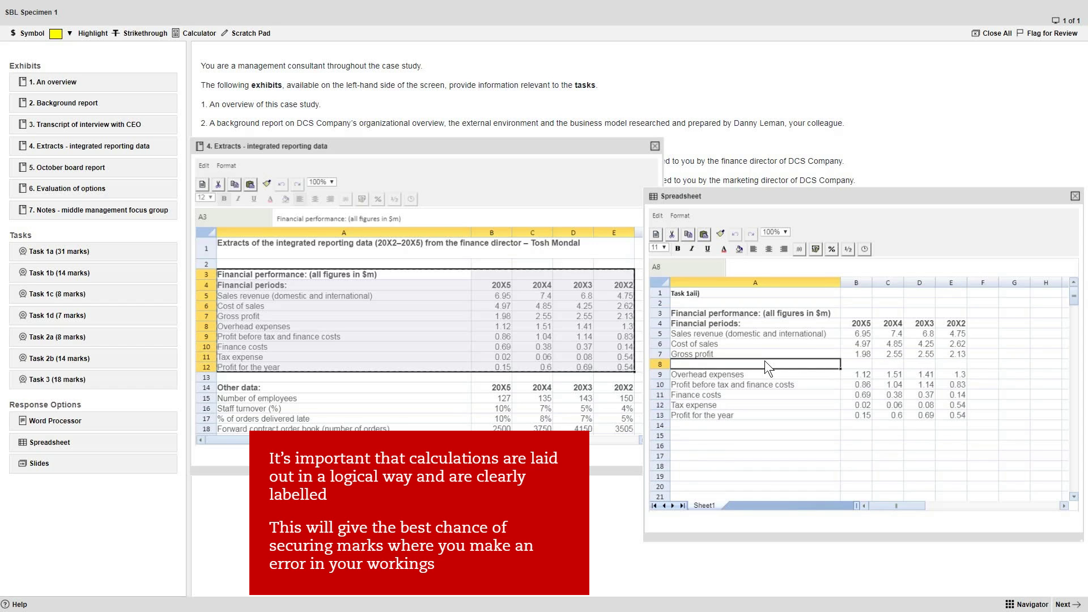
pyautogui.write('Gross Profit %')
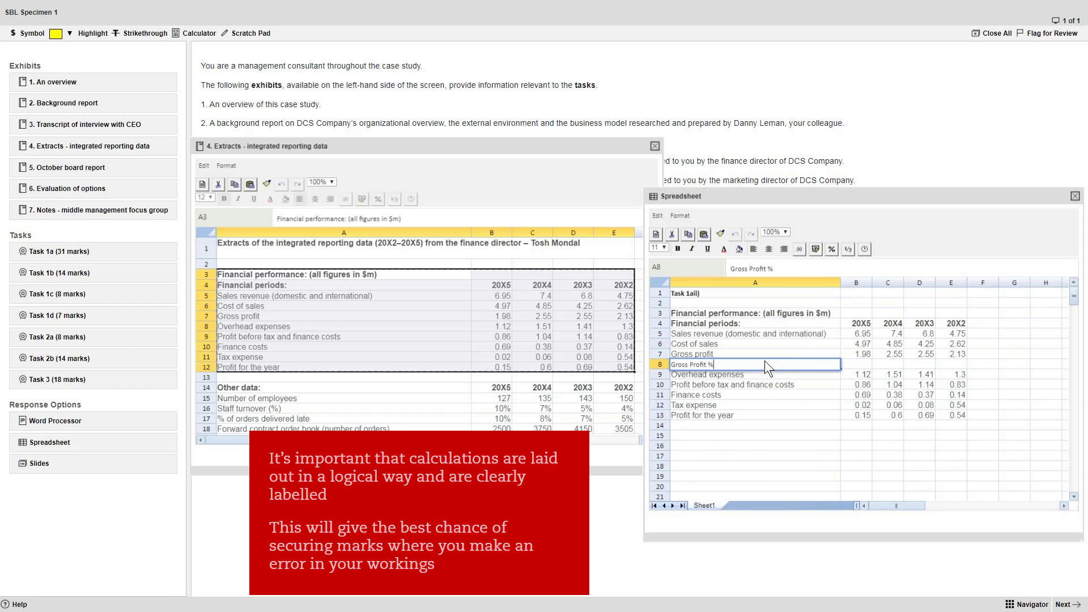
pyautogui.press('Tab')
pyautogui.write('=')
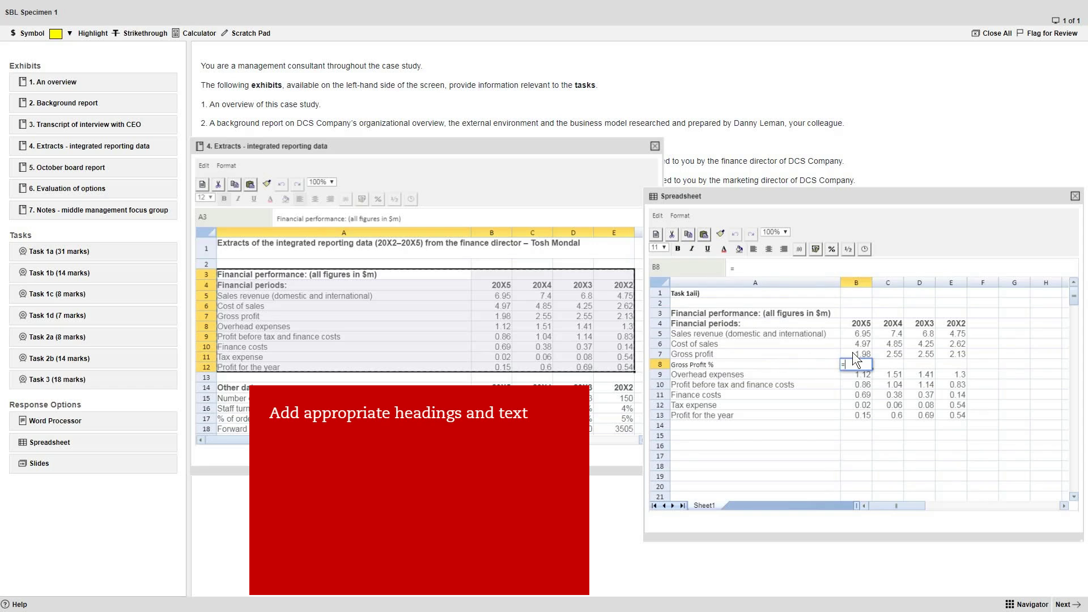
pyautogui.click(853, 353)
pyautogui.write('/')
pyautogui.click(858, 332)
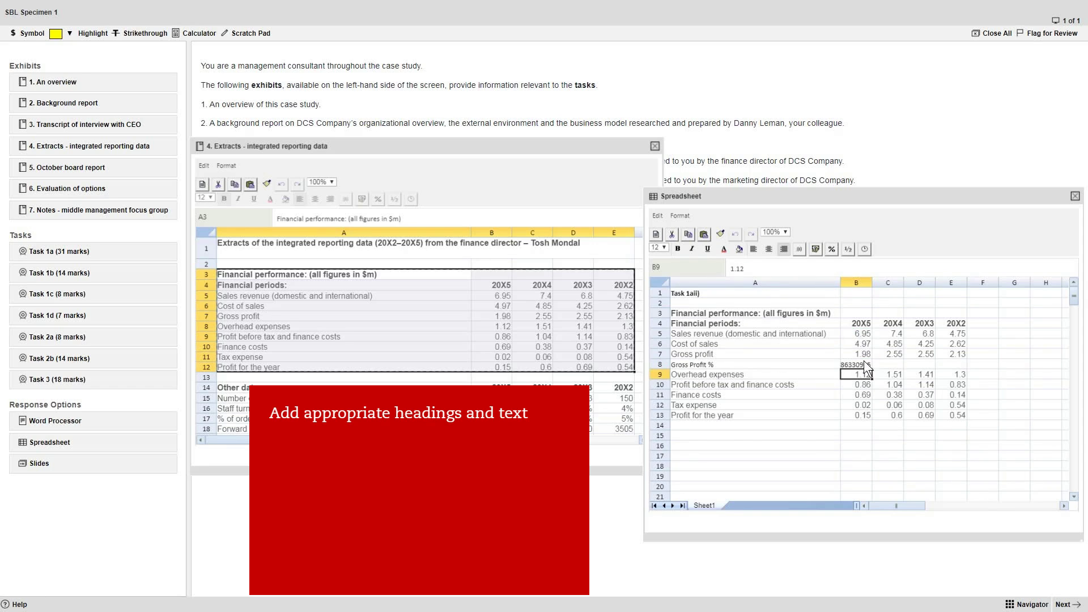
pyautogui.press('Return')
pyautogui.click(820, 254)
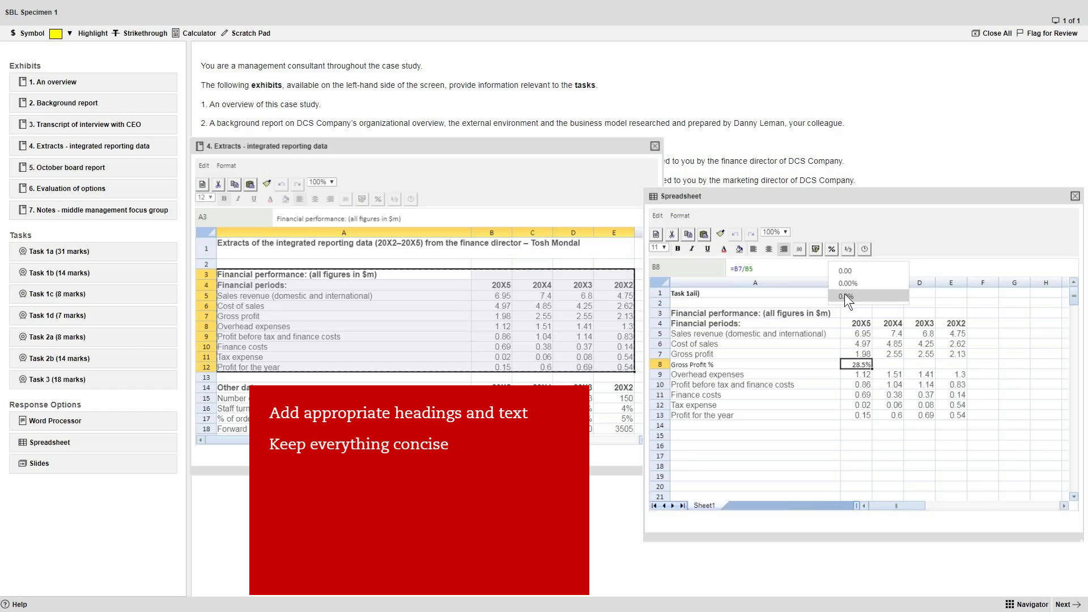
pyautogui.click(844, 293)
pyautogui.moveTo(873, 369); pyautogui.dragTo(958, 369)
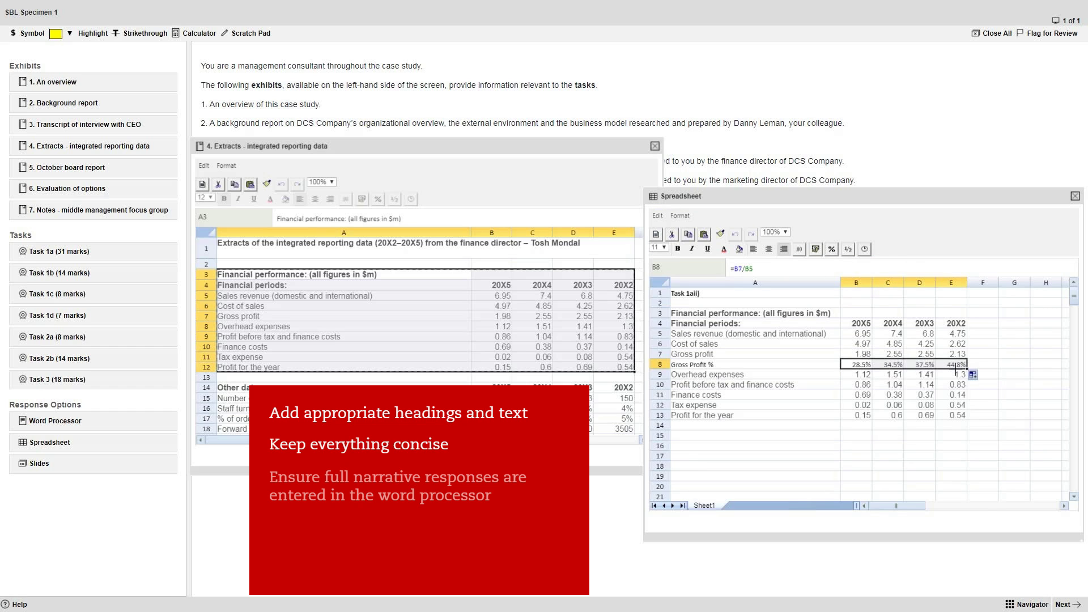
# Step: Add a Net Profit % row (=B13/B5) as a percentage, filled across to 20X2
pyautogui.click(727, 423)
pyautogui.write('Ne')
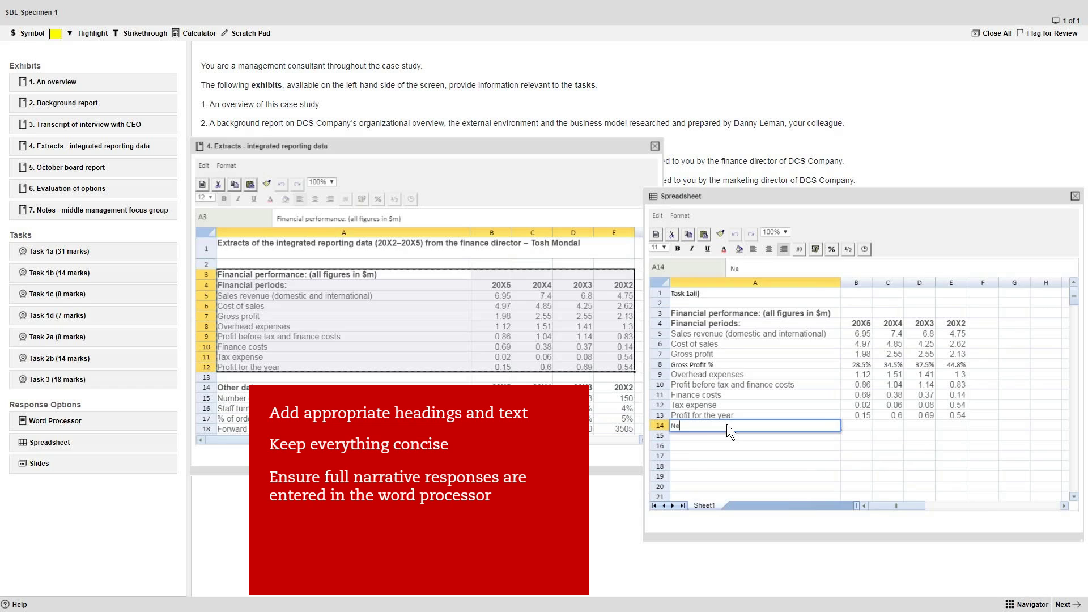
pyautogui.write('t Profit %')
pyautogui.click(857, 425)
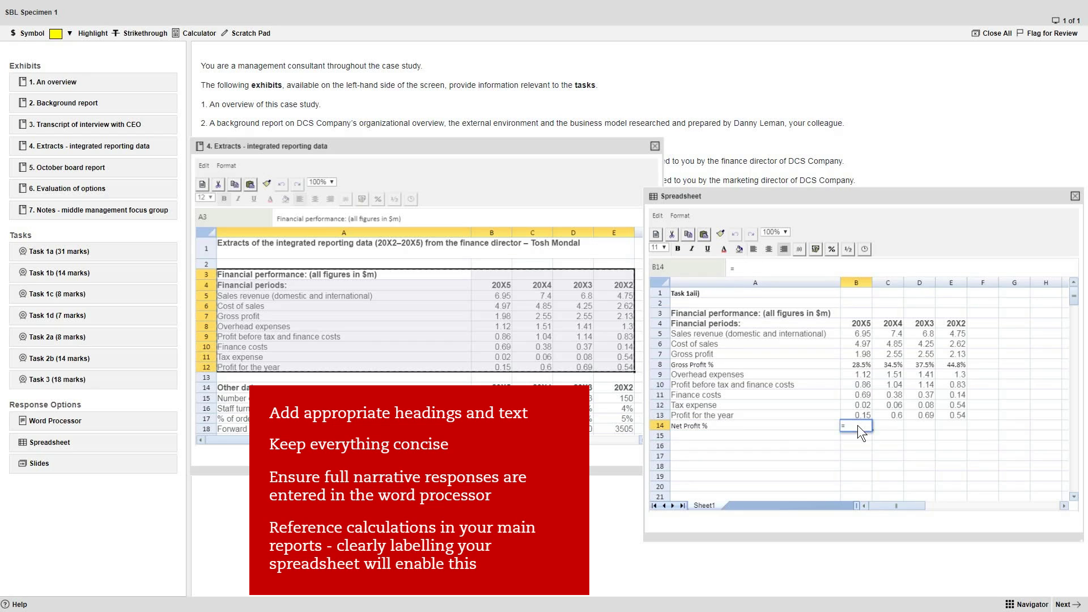
pyautogui.write('=')
pyautogui.click(860, 415)
pyautogui.write('/')
pyautogui.click(859, 332)
pyautogui.press('Return')
pyautogui.click(858, 426)
pyautogui.click(832, 249)
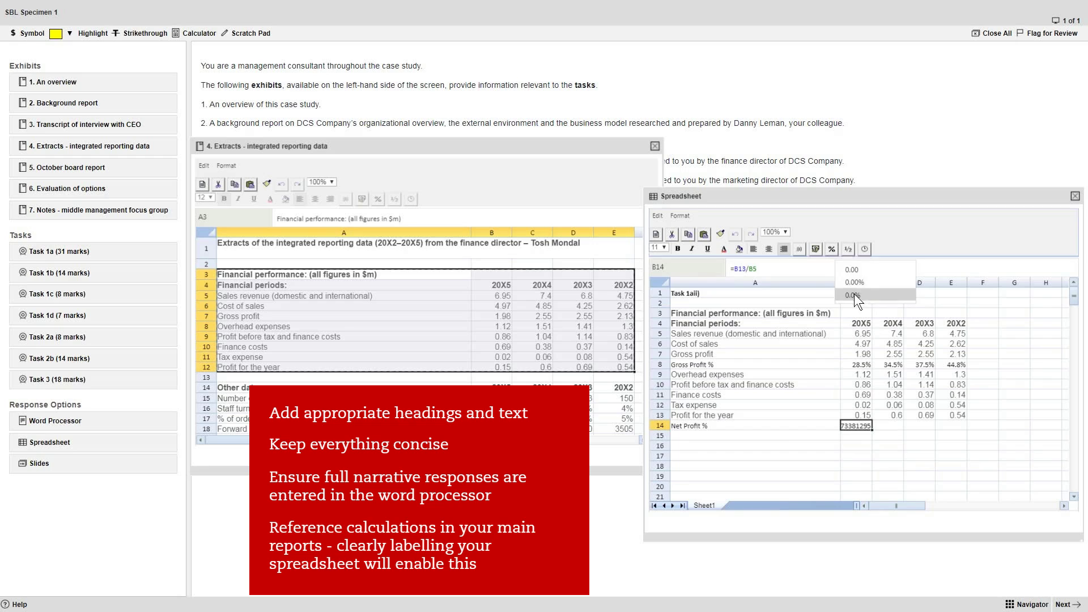
pyautogui.moveTo(859, 426); pyautogui.dragTo(957, 425)
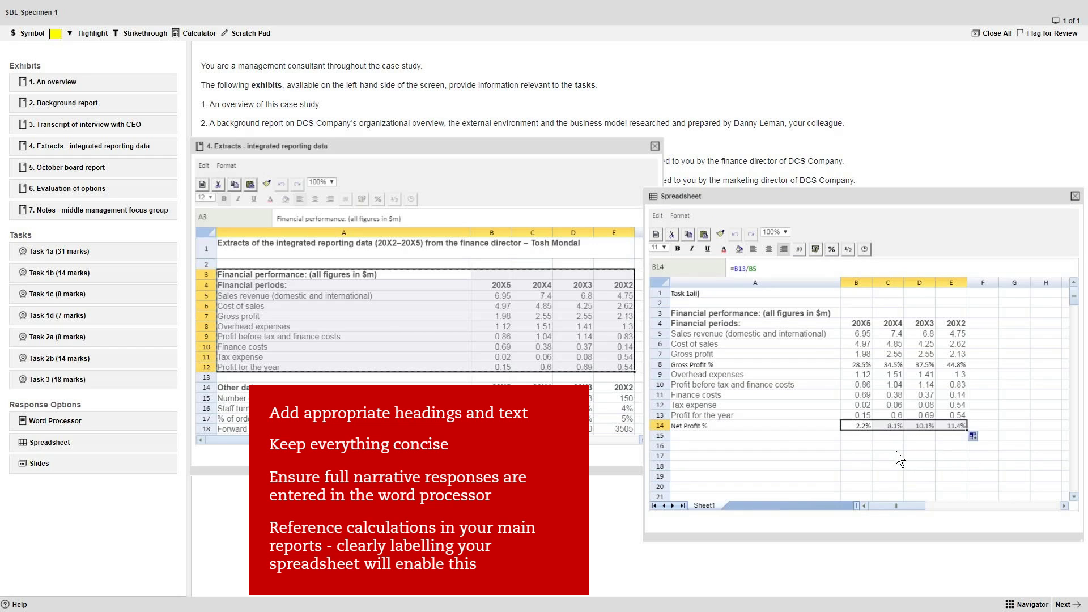
# Step: Make the Gross Profit % and Net Profit % labels bold
pyautogui.click(896, 450)
pyautogui.click(700, 361)
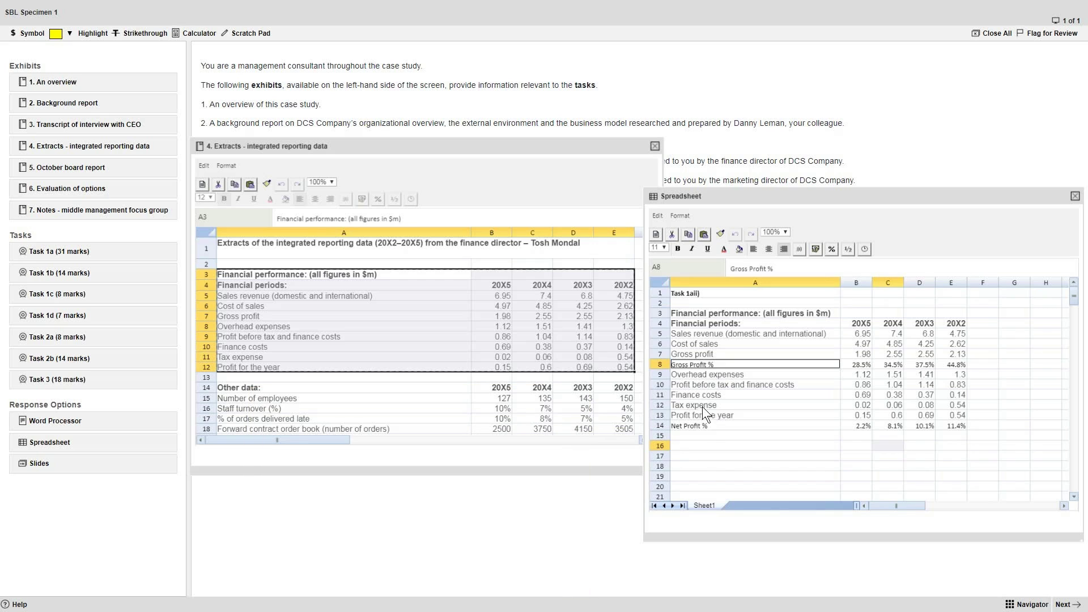
pyautogui.keyDown('ctrl'); pyautogui.click(702, 426); pyautogui.keyUp('ctrl')
pyautogui.hotkey('ctrl', 'b')
pyautogui.click(717, 447)
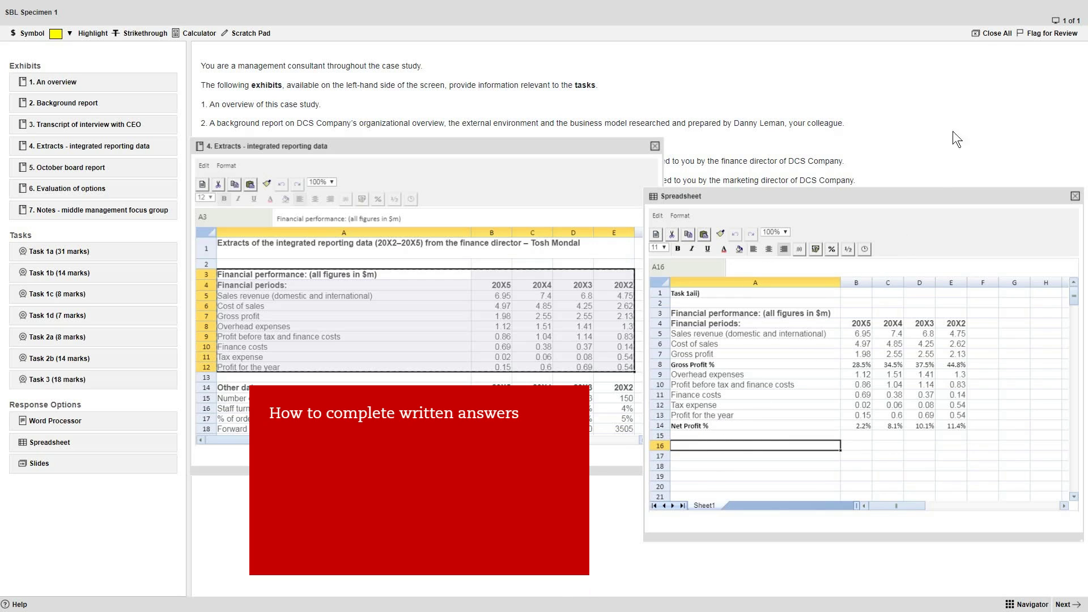
# Step: Switch to the word processor answer and bold the 'Bargaining Power of buyers' heading
pyautogui.click(982, 36)
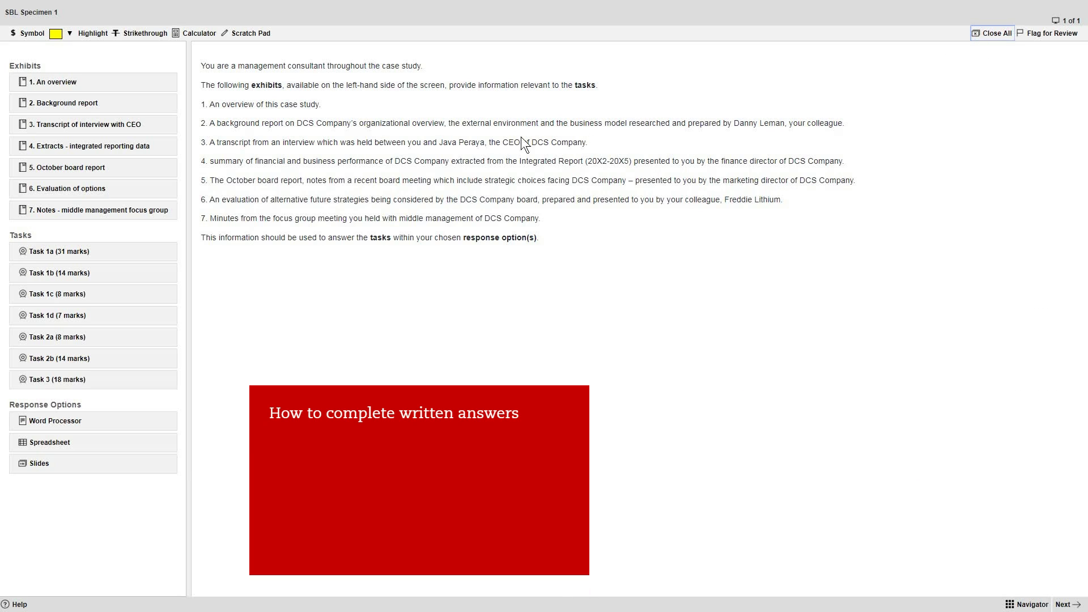
pyautogui.click(136, 422)
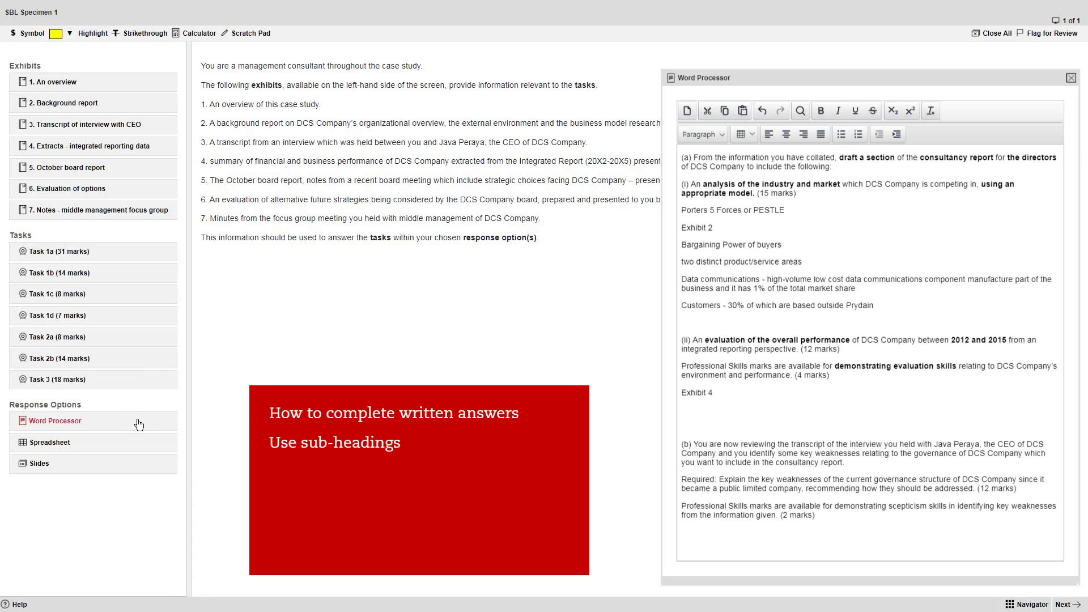
pyautogui.moveTo(786, 245); pyautogui.dragTo(681, 244)
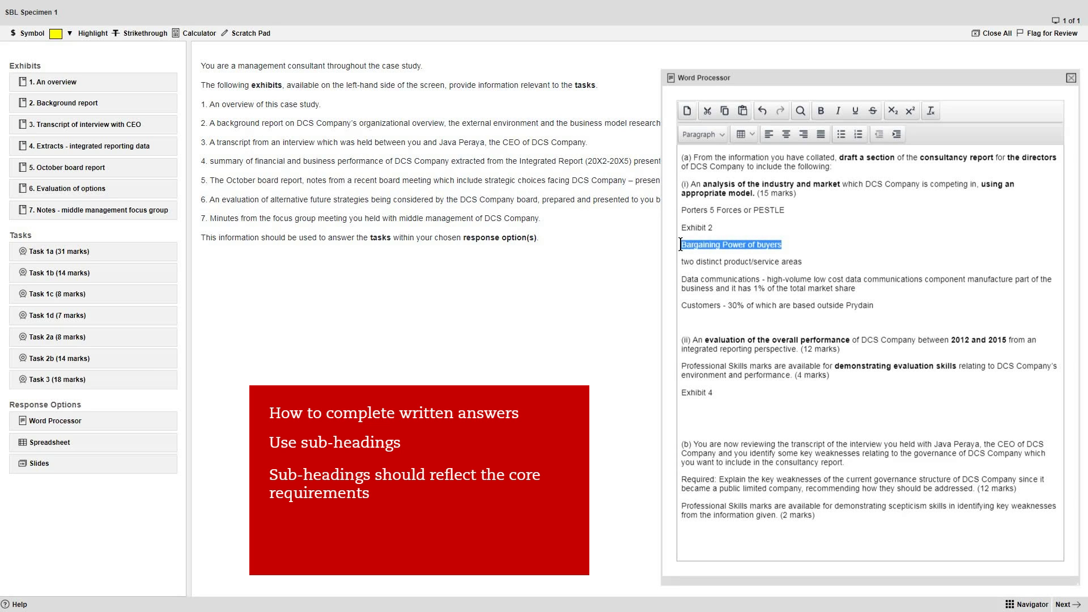
pyautogui.hotkey('ctrl', 'b')
# Step: Add a bold 'Bargaining Power of suppliers' heading below the Customers notes
pyautogui.click(698, 320)
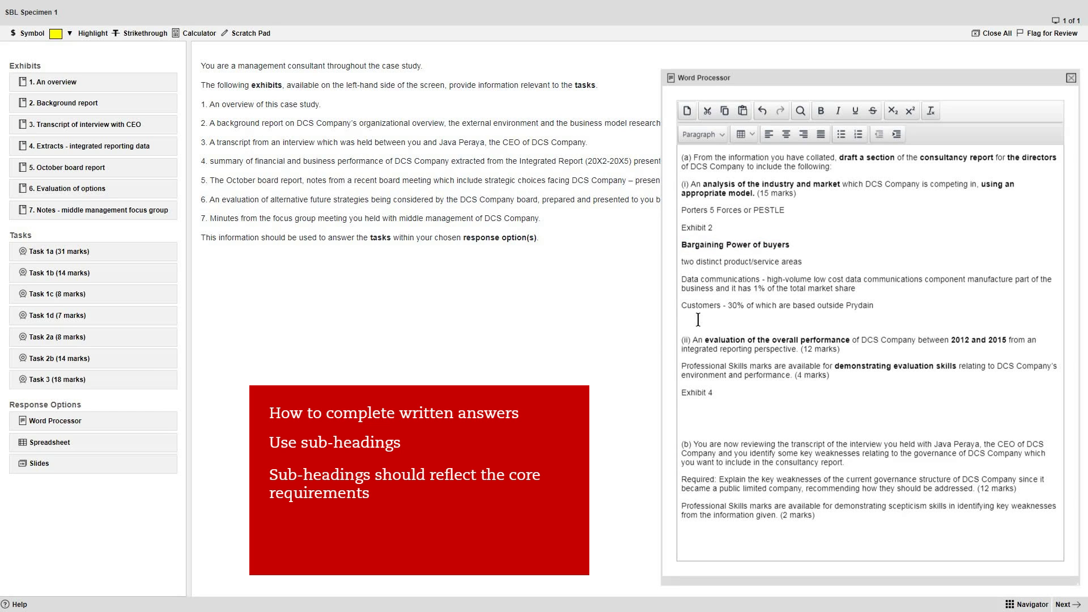
pyautogui.press('Return')
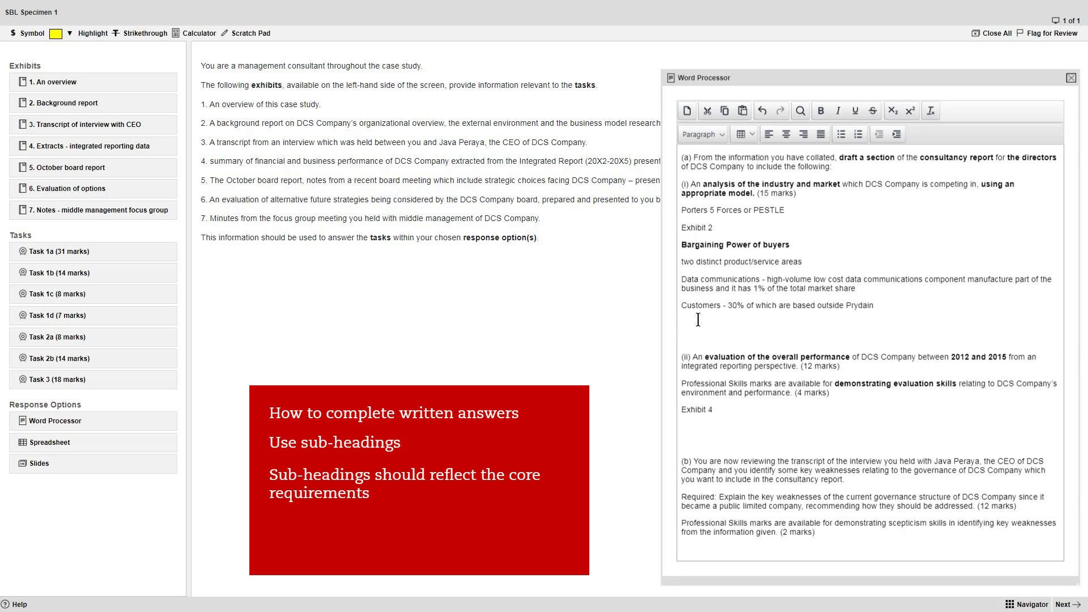
pyautogui.write('Bargain')
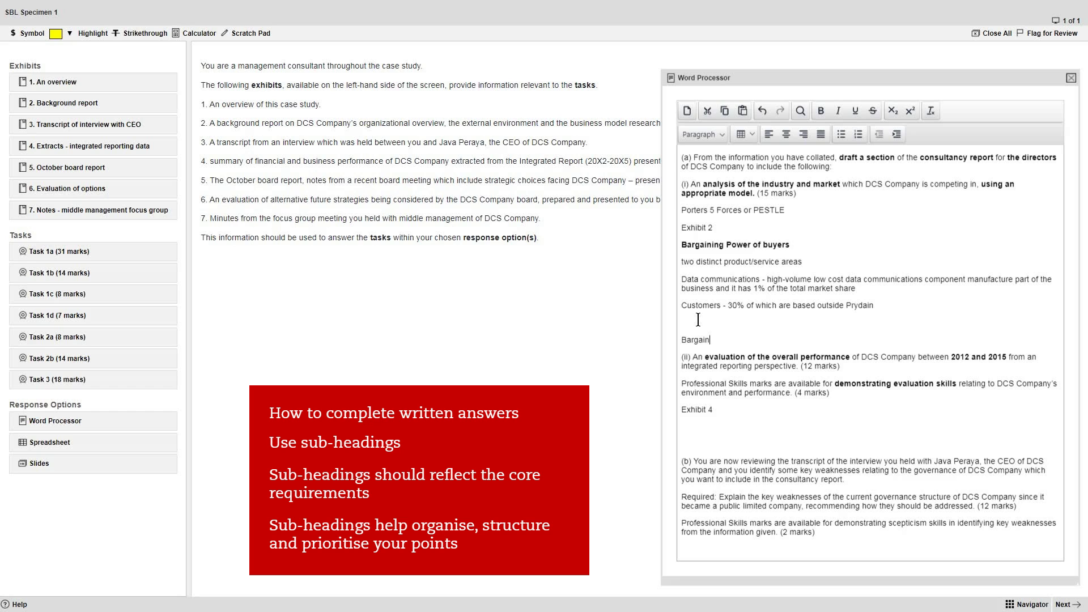
pyautogui.write('ing Power of')
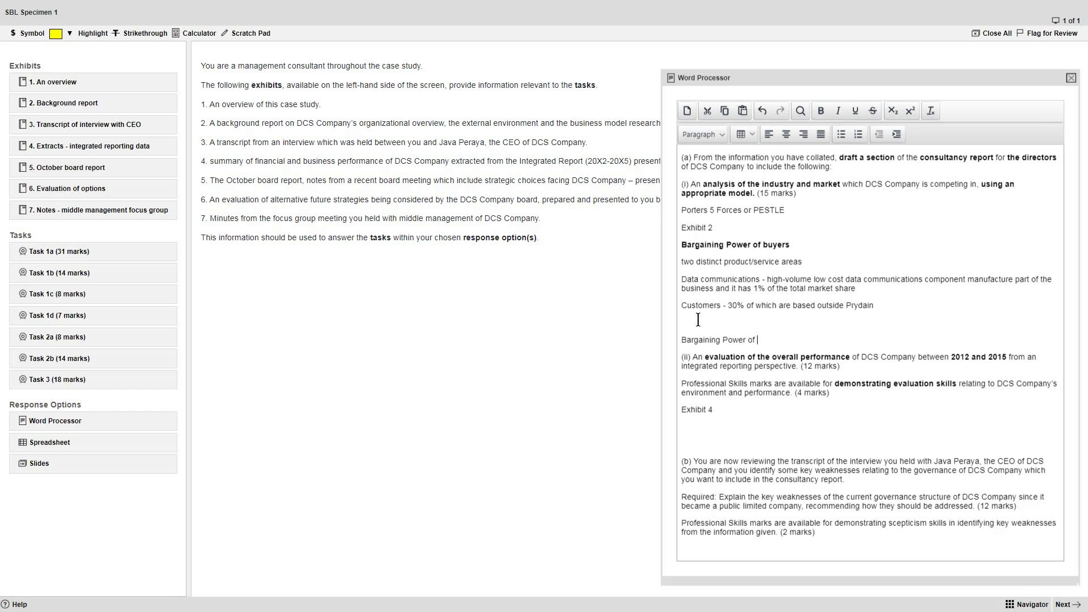
pyautogui.write(' suppliers')
pyautogui.press('Return')
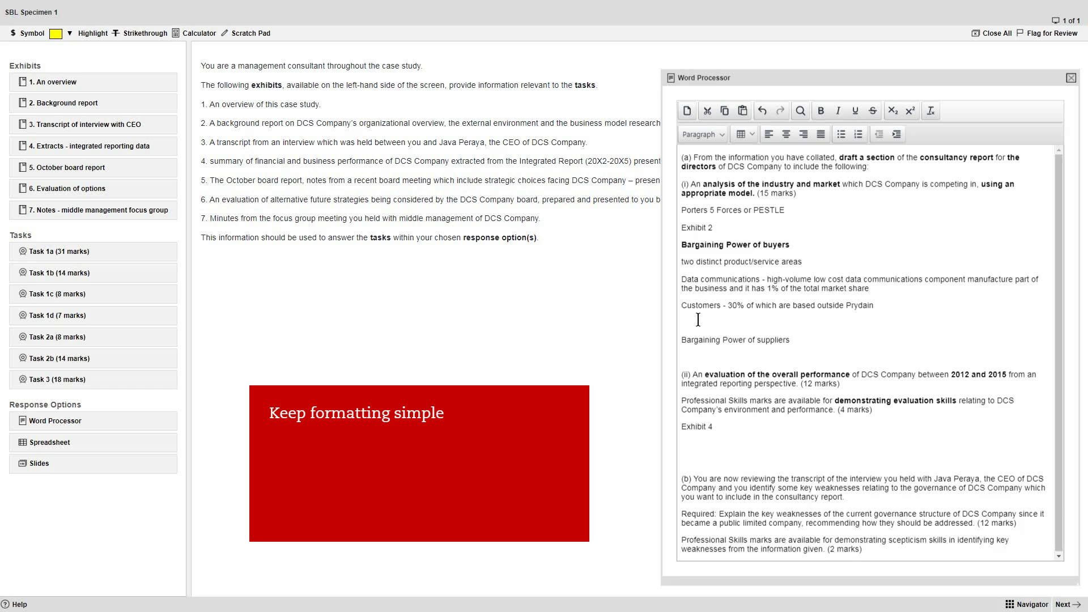
pyautogui.moveTo(790, 341); pyautogui.dragTo(679, 342)
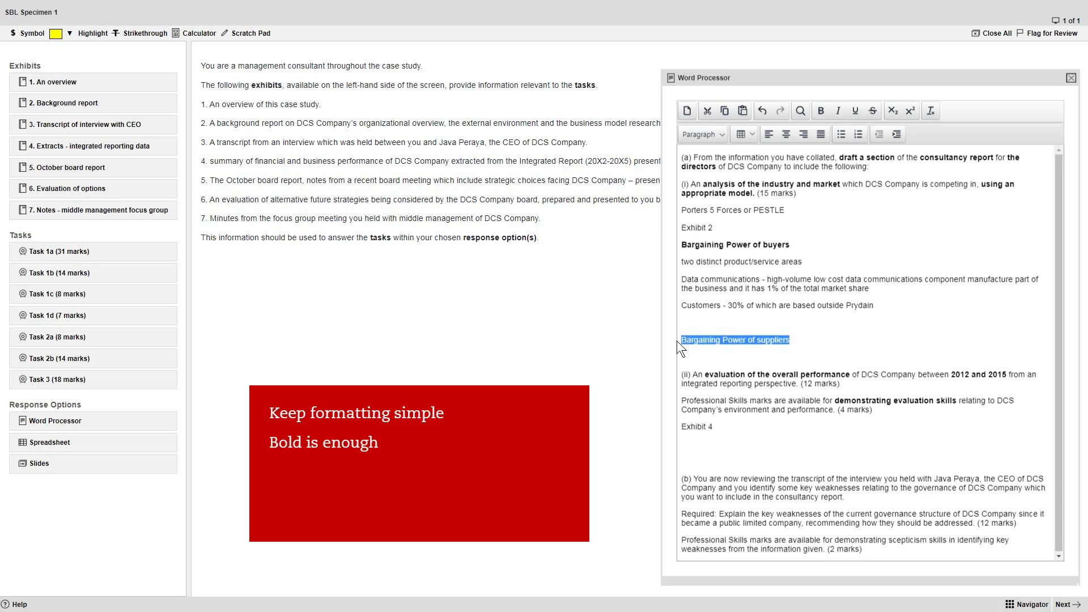
pyautogui.hotkey('ctrl', 'b')
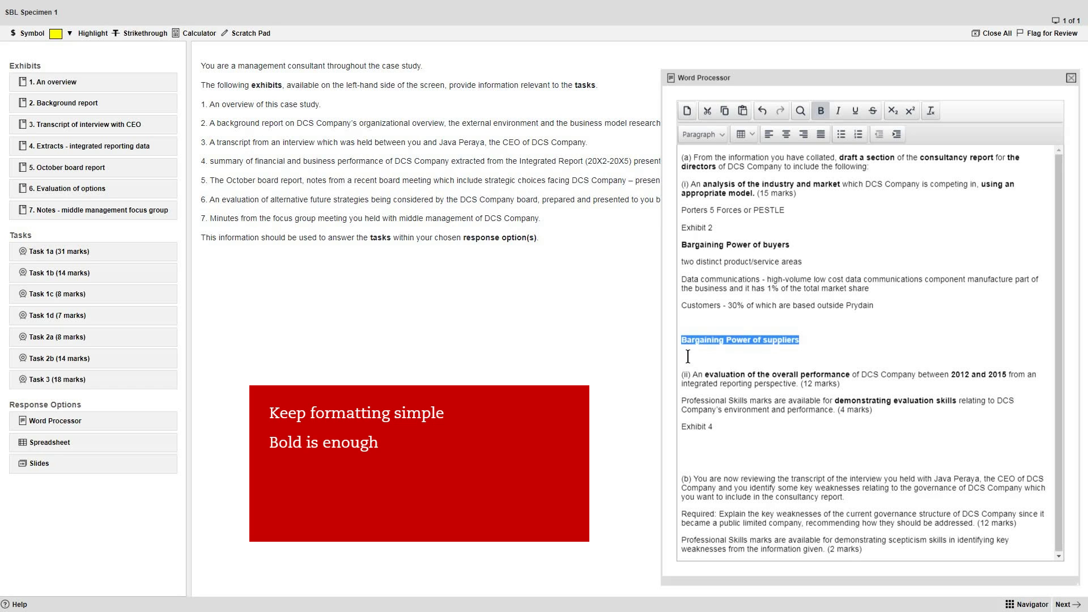
# Step: Add a bold 'Threats from new entrants' heading below the suppliers heading
pyautogui.click(688, 356)
pyautogui.press('Return')
pyautogui.press('Return')
pyautogui.press('Return')
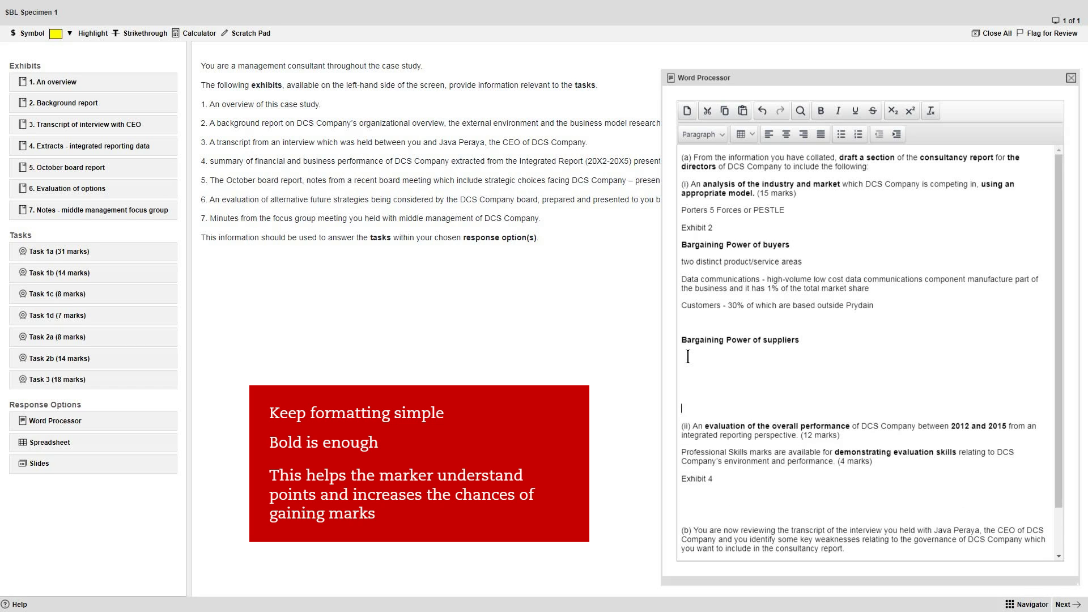
pyautogui.write('Threats from n')
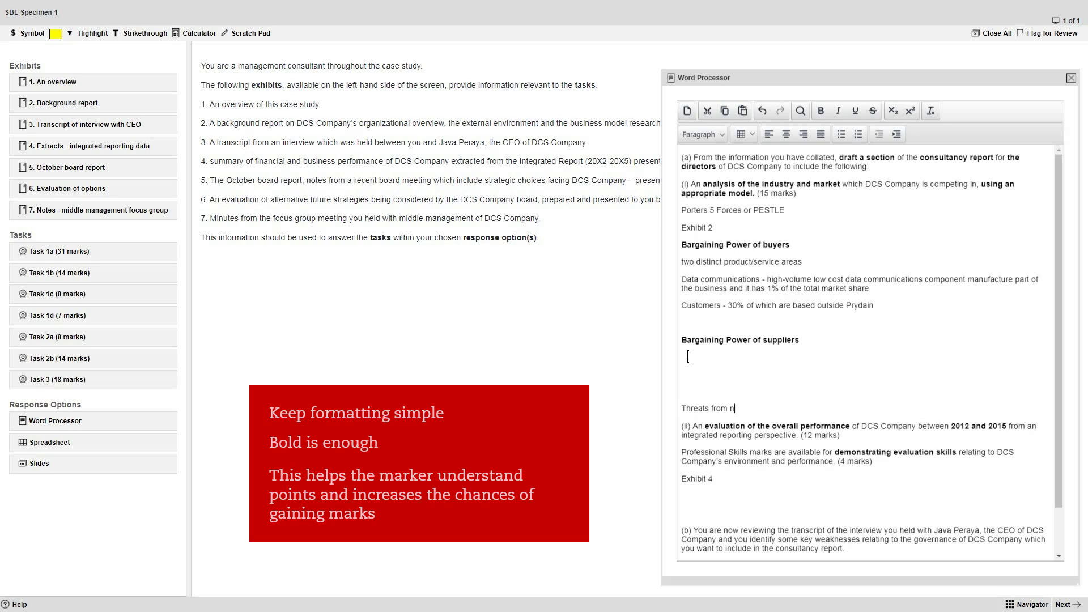
pyautogui.write('ew entrants')
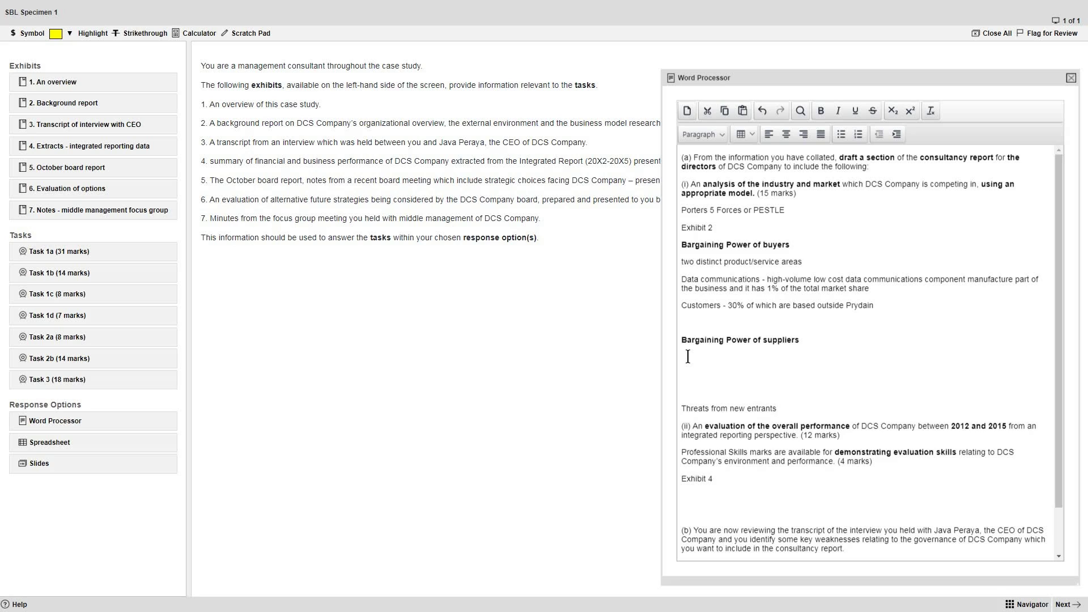
pyautogui.press('Return')
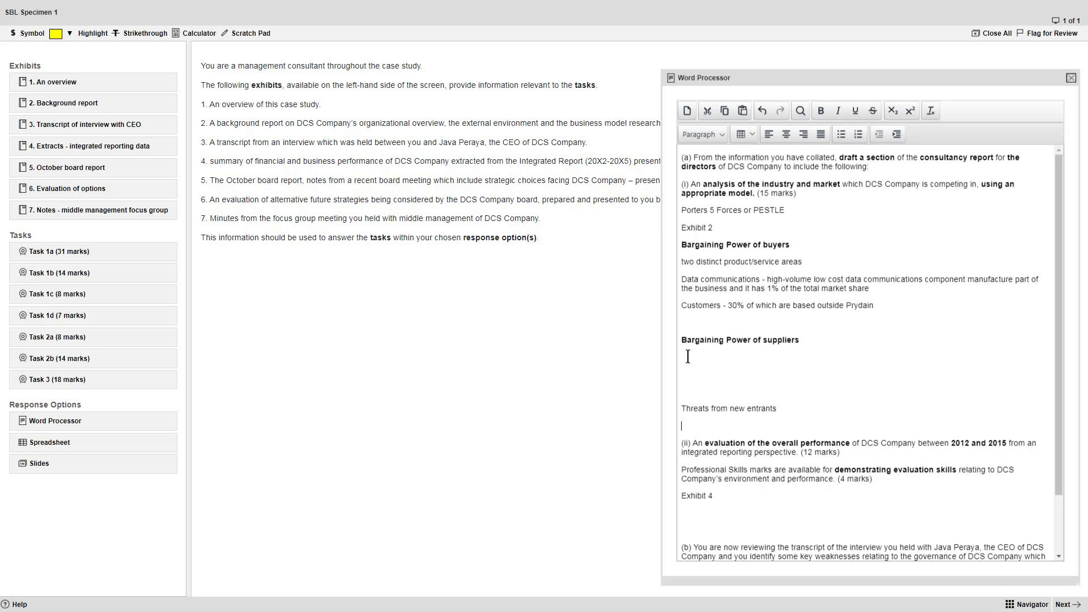
pyautogui.press('Return')
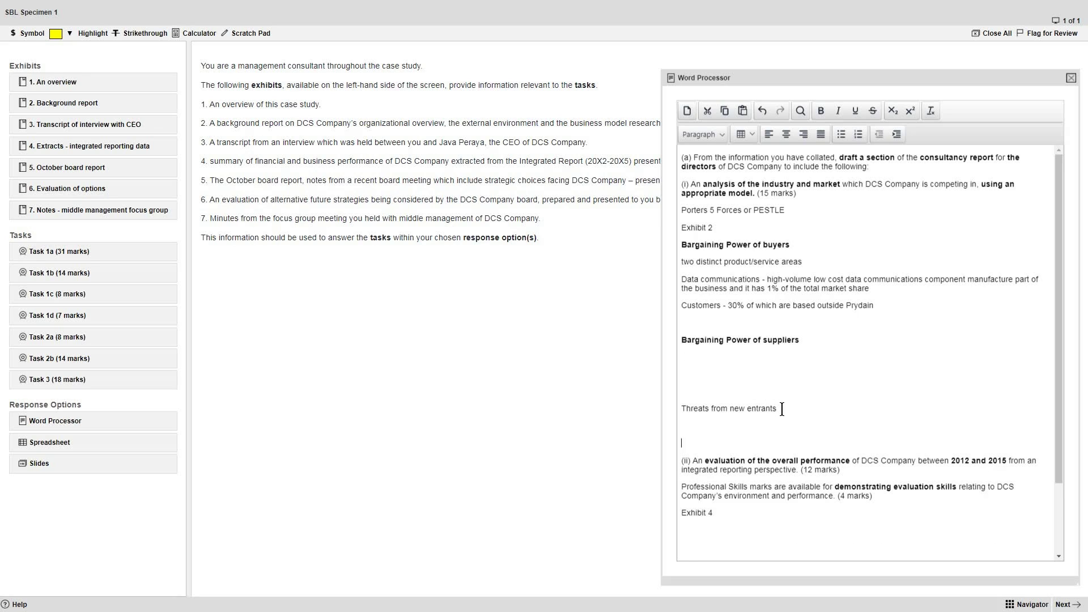
pyautogui.moveTo(781, 408); pyautogui.dragTo(693, 397)
pyautogui.hotkey('ctrl', 'b')
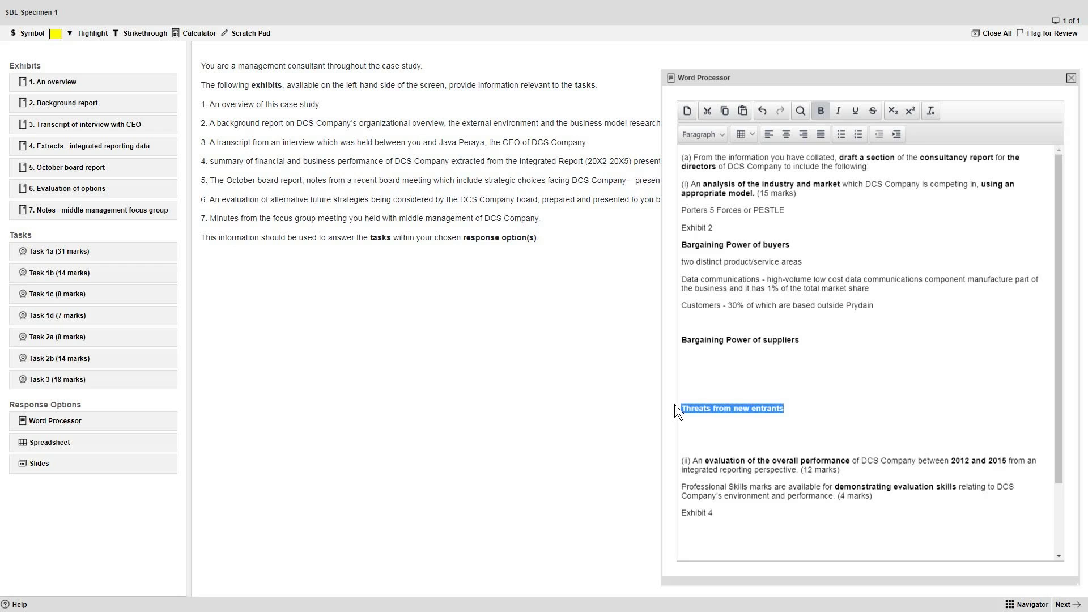
pyautogui.click(687, 279)
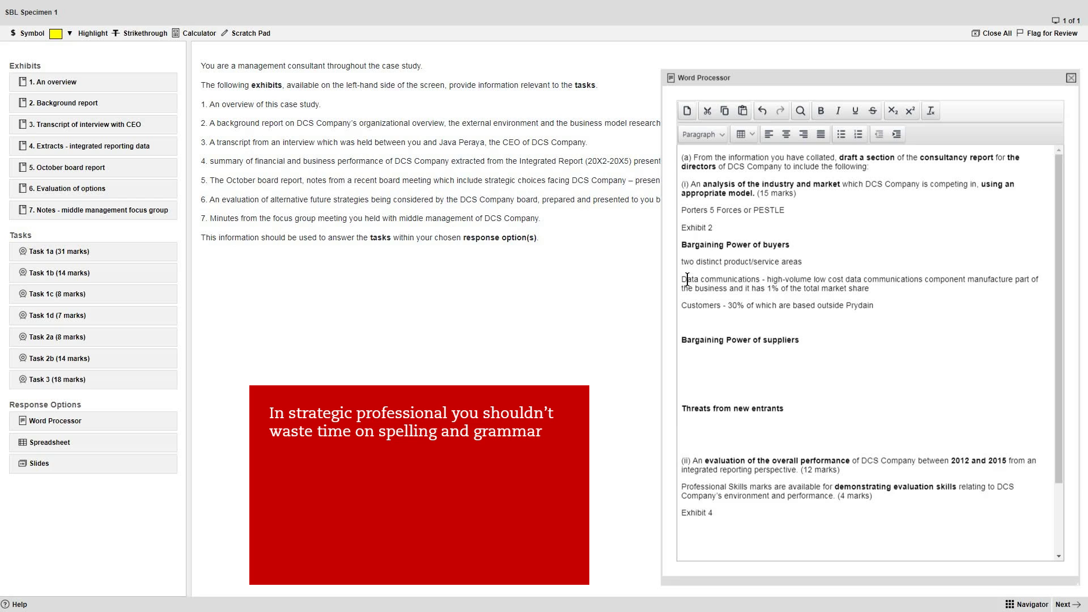
# Step: Rewrite the buyers notes: the data communications component market is more mature, with DCS holding 1% share
pyautogui.press('Up')
pyautogui.write('DCS is ')
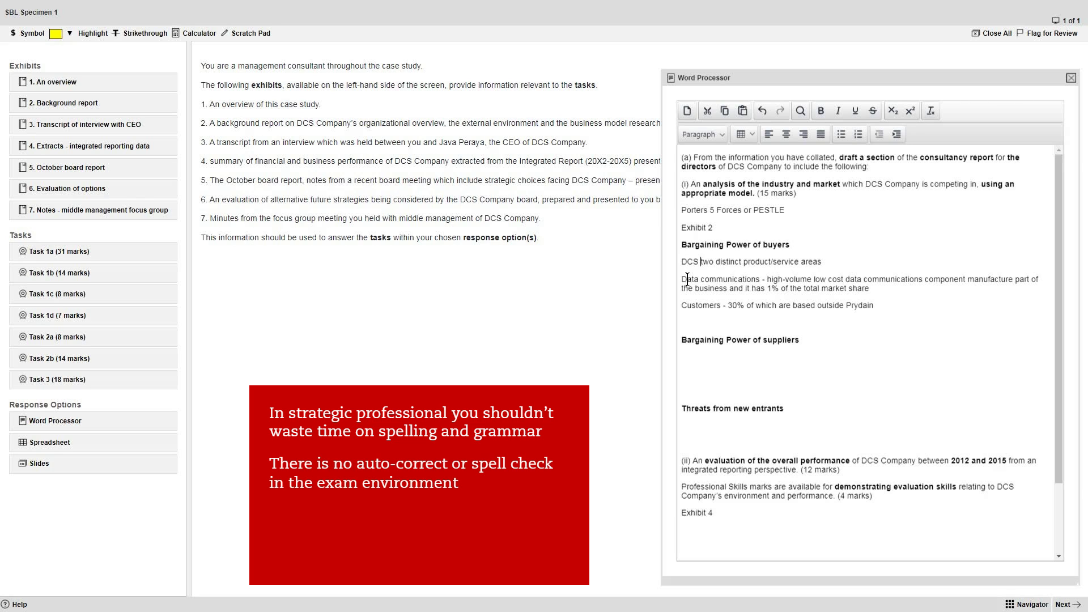
pyautogui.write('compet')
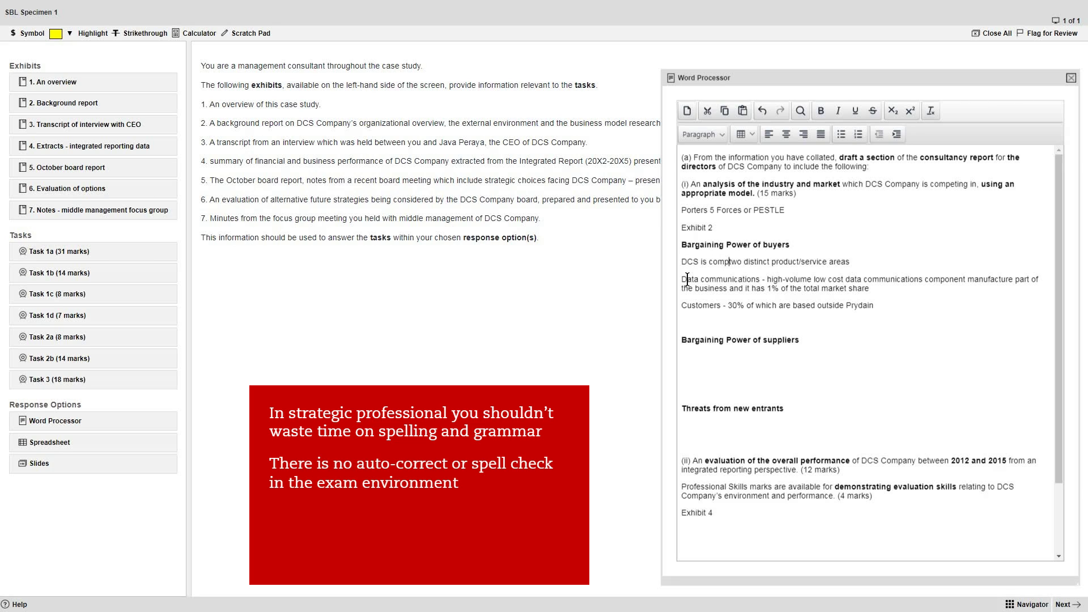
pyautogui.write('ing in')
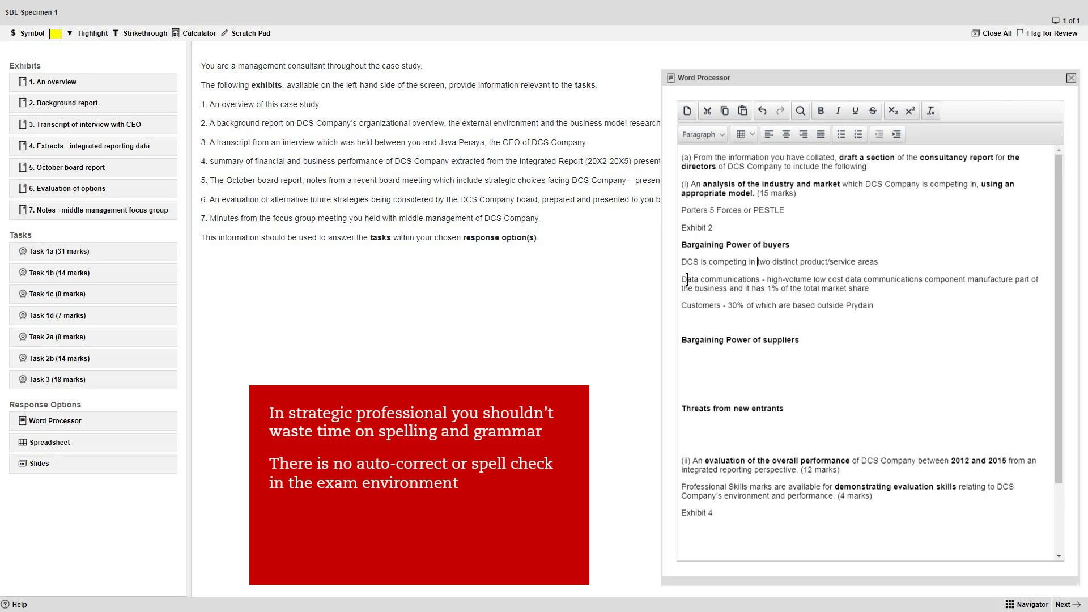
pyautogui.click(882, 261)
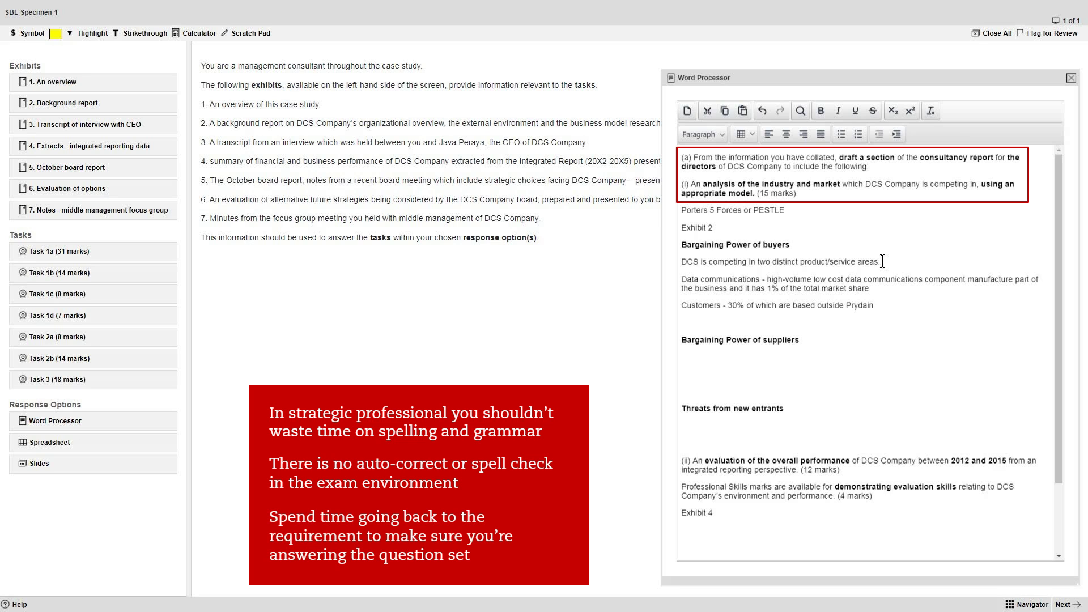
pyautogui.press('Delete')
pyautogui.press('Delete')
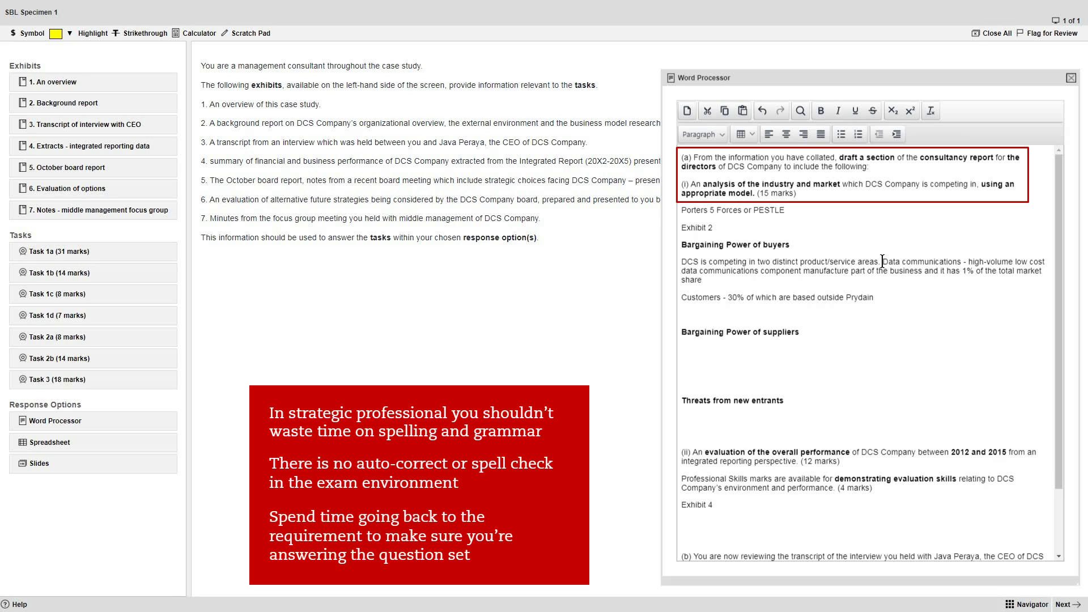
pyautogui.write('The d')
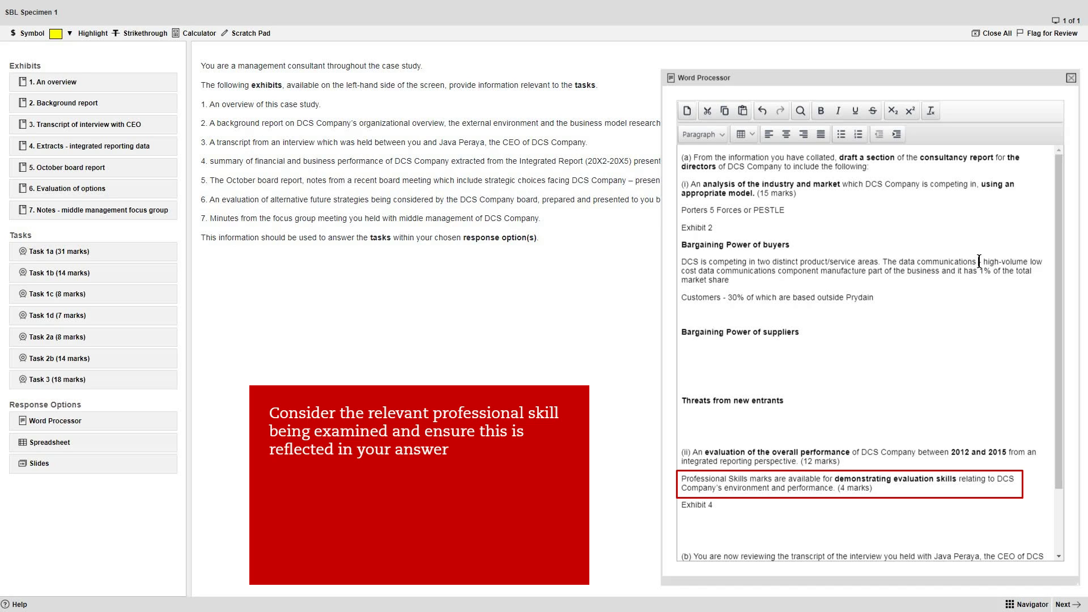
pyautogui.click(979, 261)
pyautogui.write('compone')
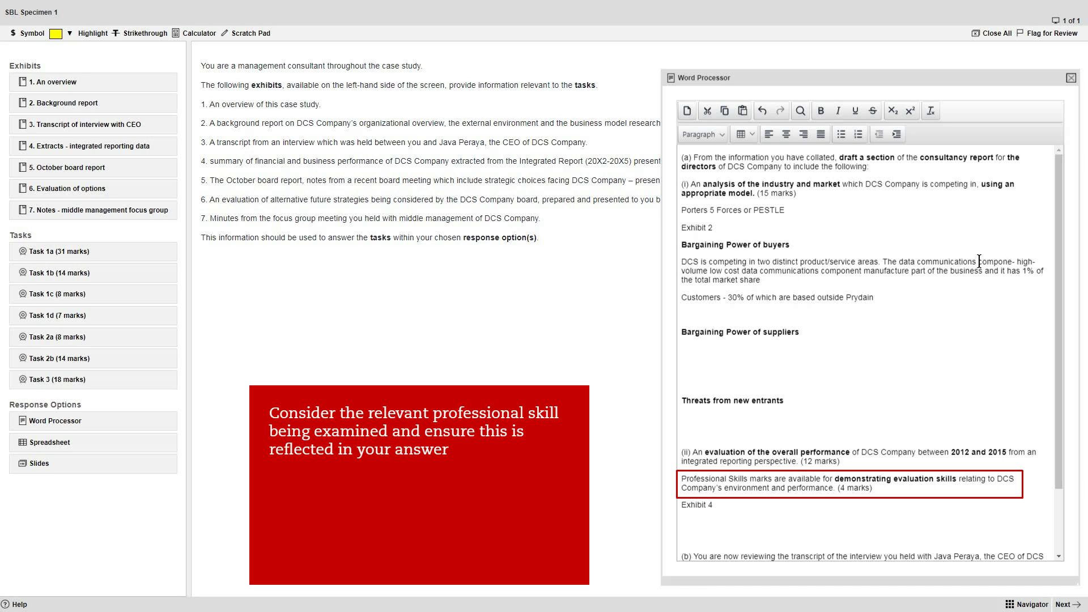
pyautogui.write('nt market ')
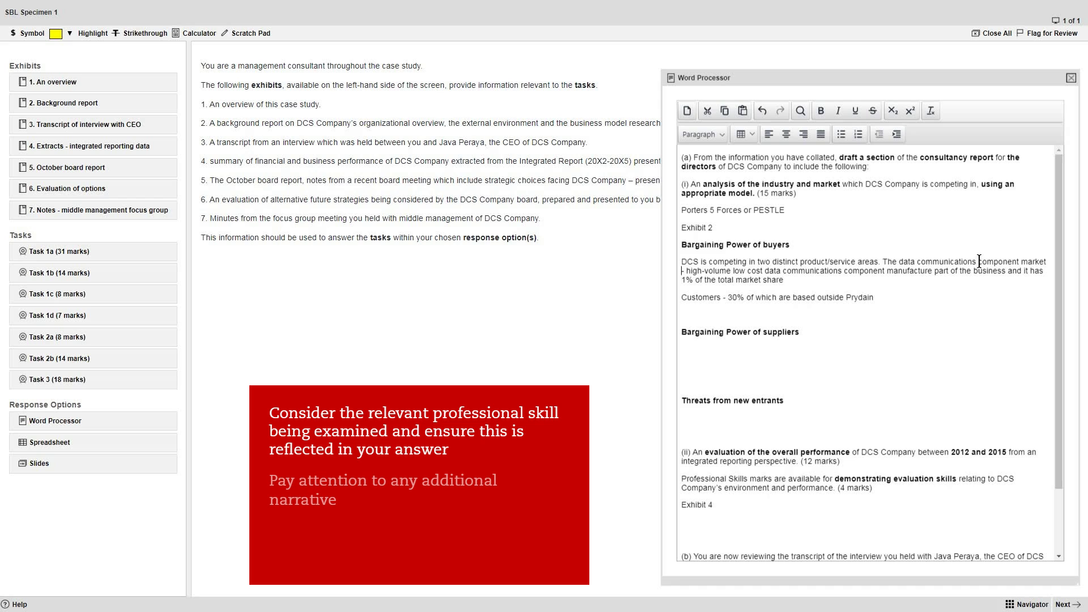
pyautogui.write('is more mature an')
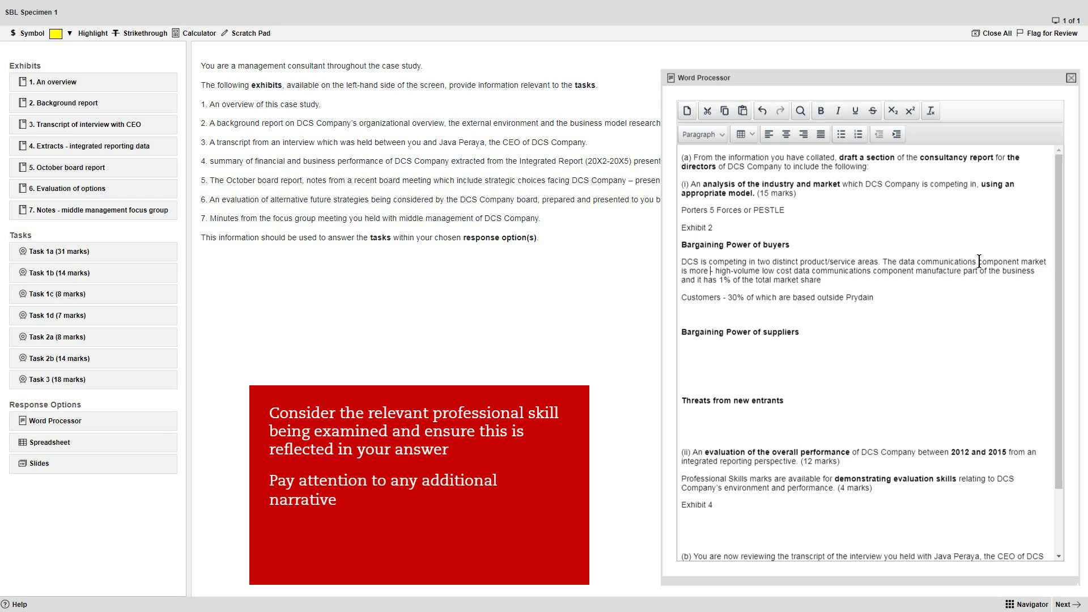
pyautogui.write('d it has 1')
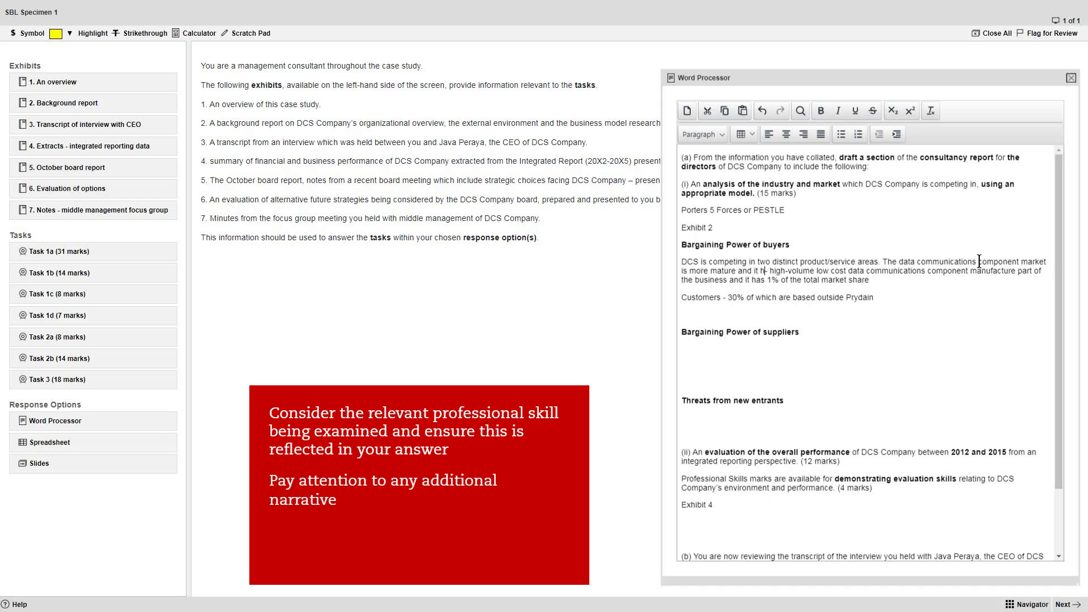
pyautogui.write('% of the mark')
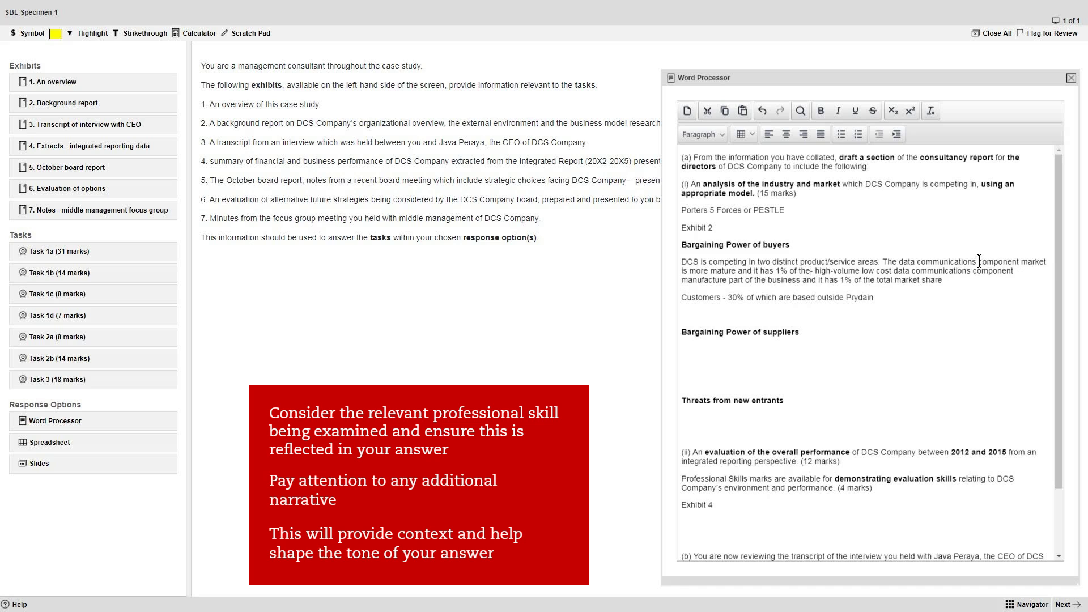
pyautogui.write('et share')
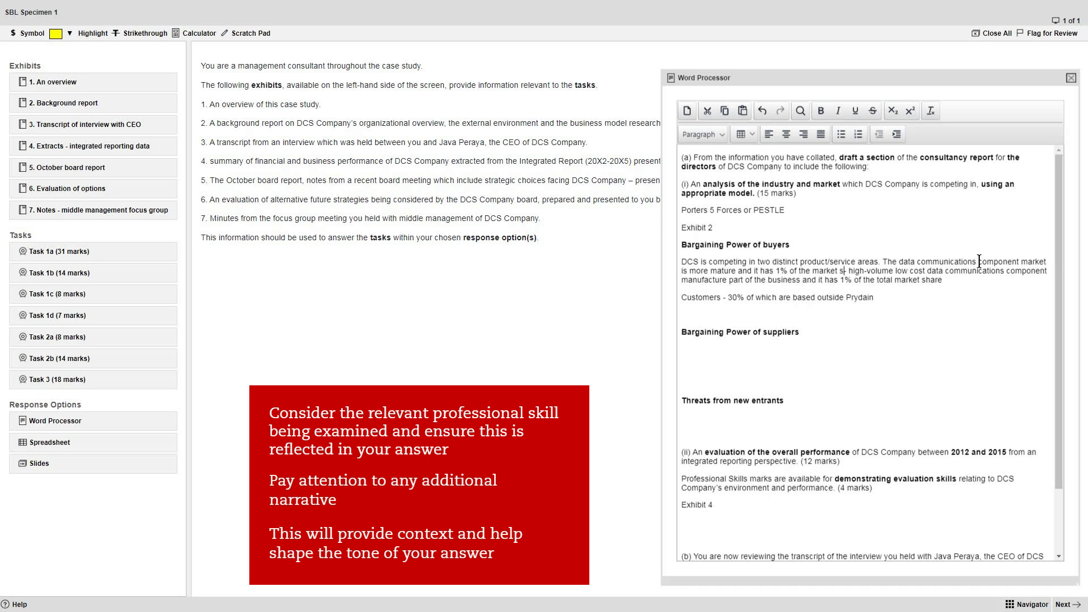
pyautogui.write('.')
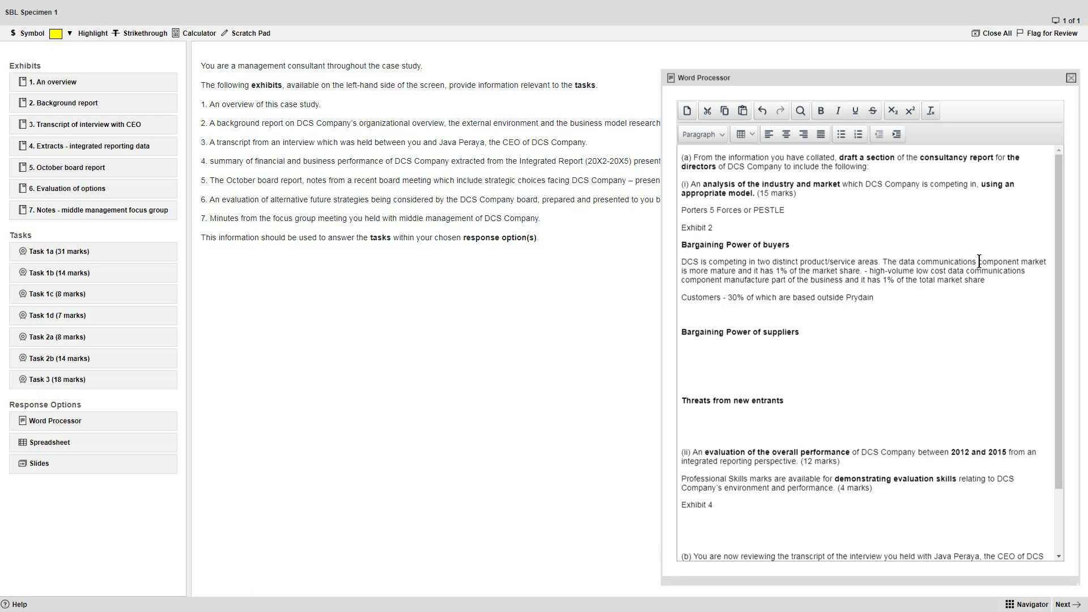
pyautogui.press('Return')
# Step: Close the word processor, place Task 1c at lower left and the Slides editor at upper right
pyautogui.click(1071, 77)
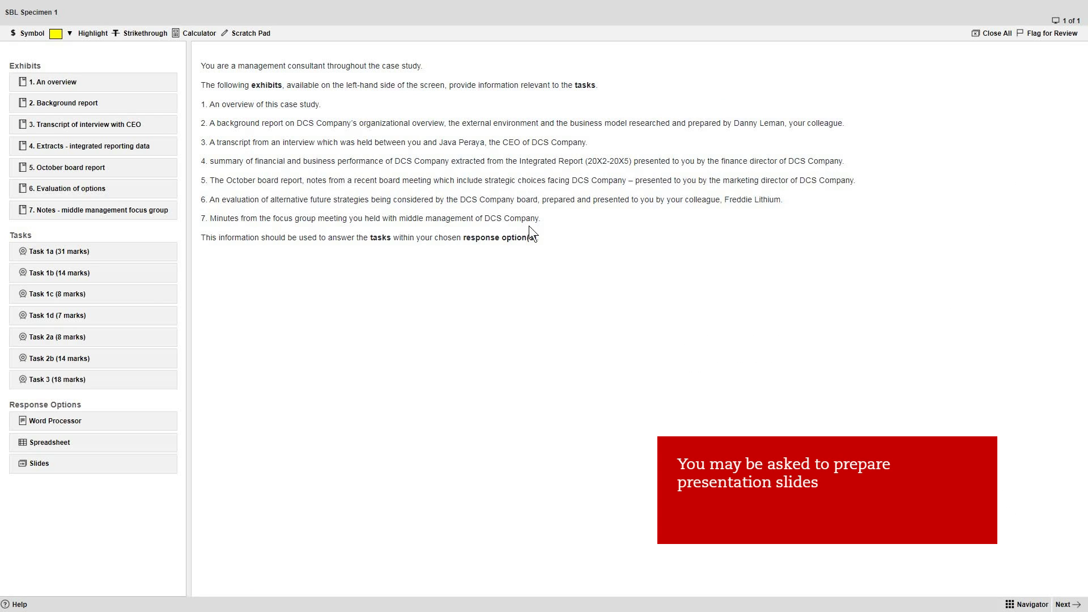
pyautogui.click(150, 295)
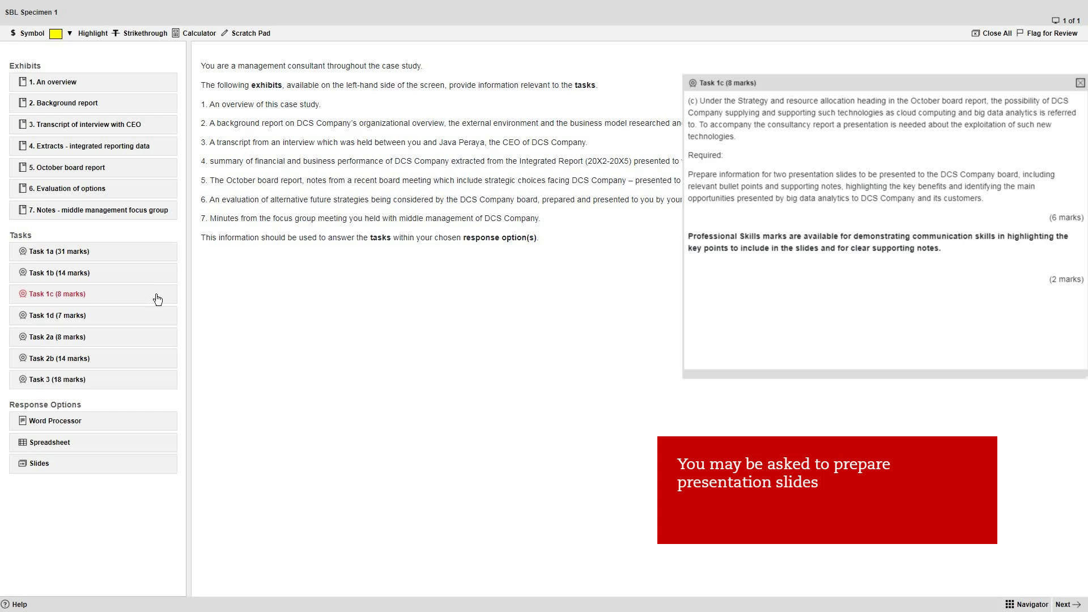
pyautogui.moveTo(804, 82)
pyautogui.mouseDown()
pyautogui.moveTo(766, 109)
pyautogui.moveTo(343, 254)
pyautogui.mouseUp()
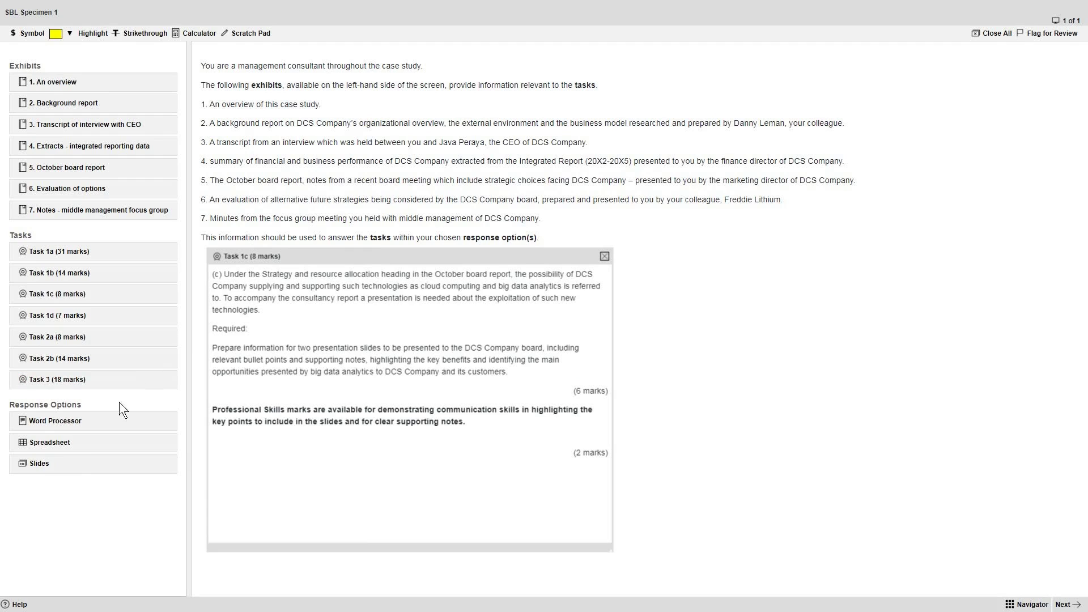
pyautogui.click(100, 463)
pyautogui.moveTo(233, 232); pyautogui.dragTo(804, 60)
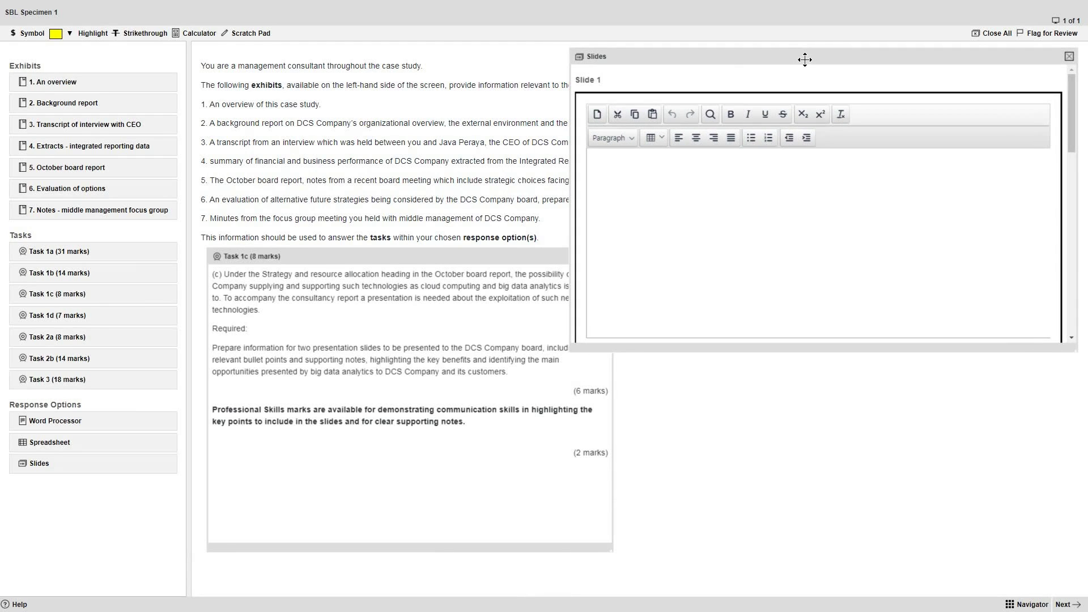
# Step: Title Slide 1 'Benefits of big data analytics' in bold, with a bulleted line beneath
pyautogui.click(729, 162)
pyautogui.write('Benefits of big data analytics')
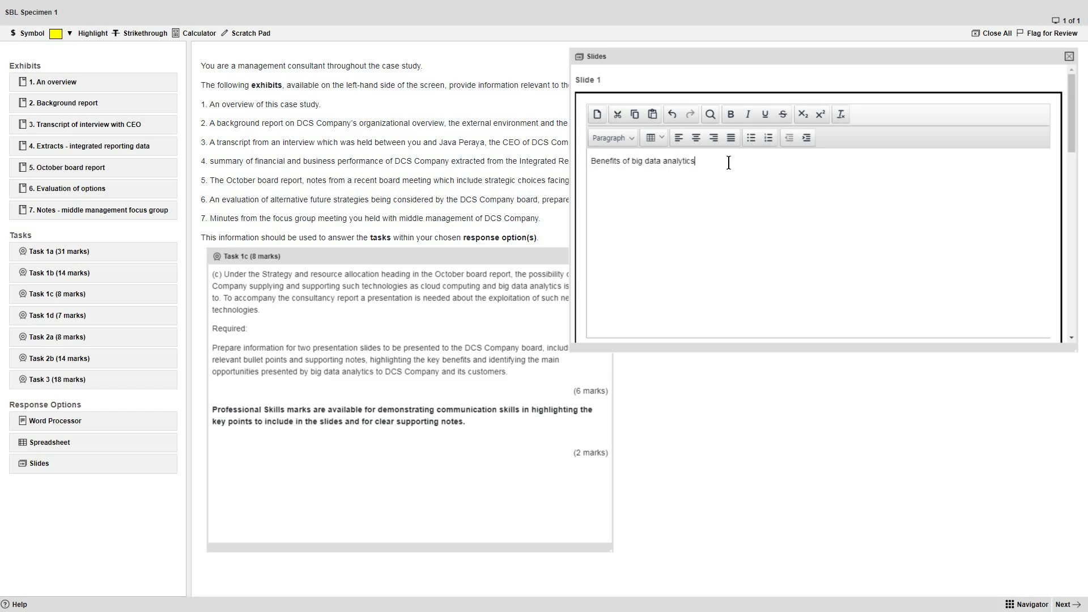
pyautogui.moveTo(728, 163); pyautogui.dragTo(590, 162)
pyautogui.hotkey('ctrl', 'b')
pyautogui.click(605, 179)
pyautogui.press('Return')
pyautogui.click(751, 137)
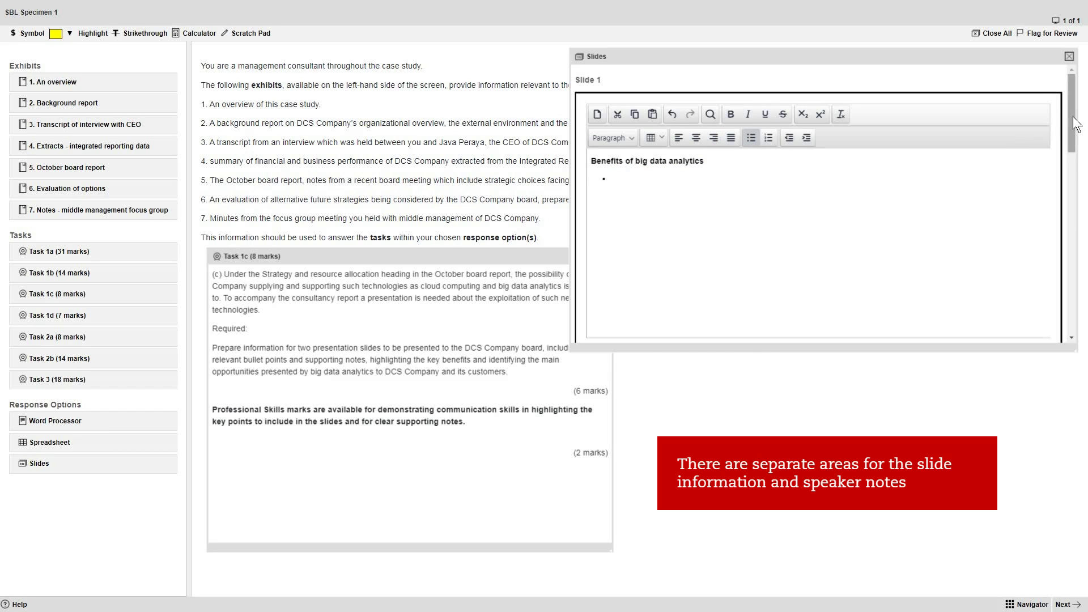
# Step: Write Slide 1 speaker notes: with 75% of the population online, much buying and selling happens online
pyautogui.scroll(-5, 841, 189)
pyautogui.click(839, 190)
pyautogui.write('As DCS operates')
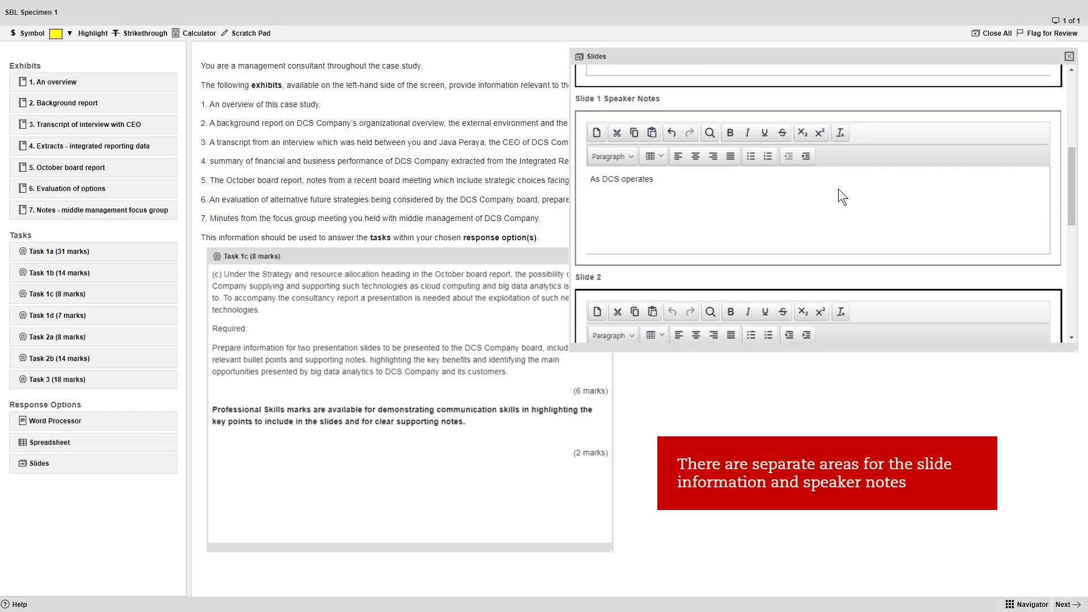
pyautogui.write(' in a country with 75% of the population ')
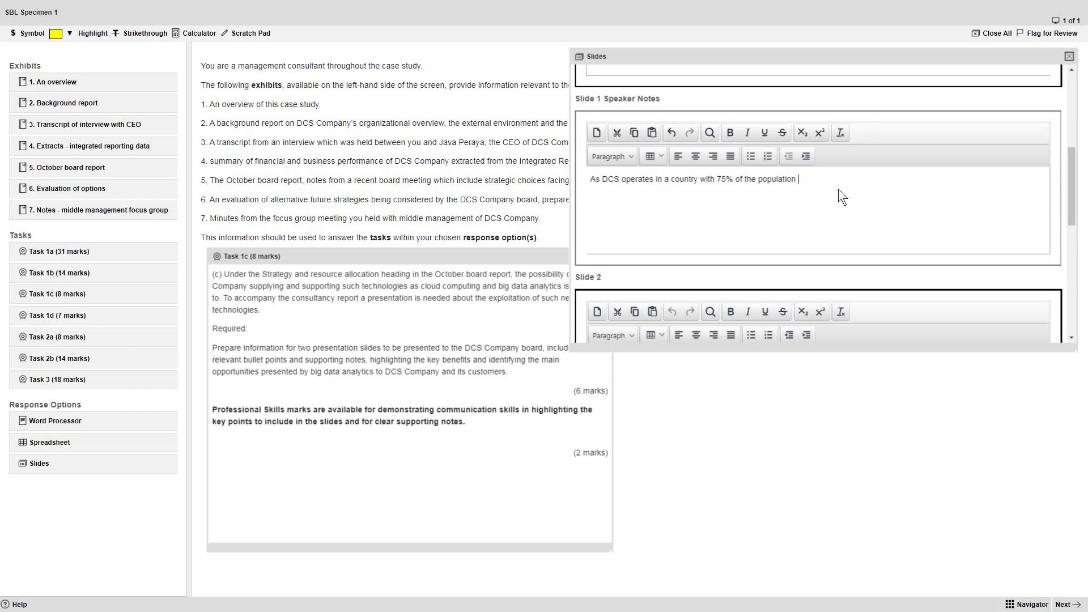
pyautogui.write('connected to the internet it is likely that a significant proportion of')
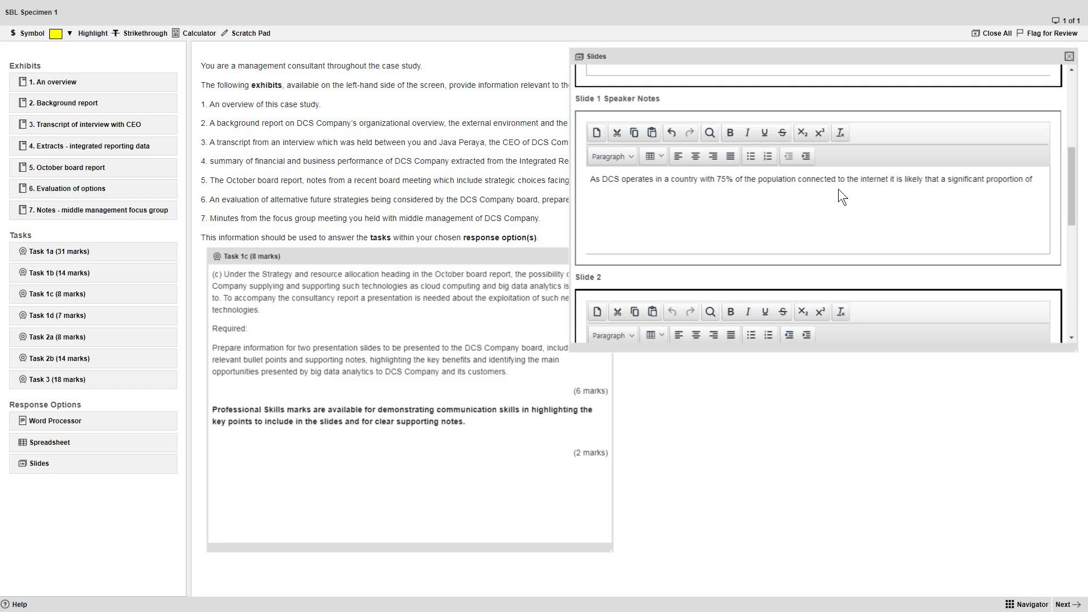
pyautogui.write(' products and services are bought and sold online.')
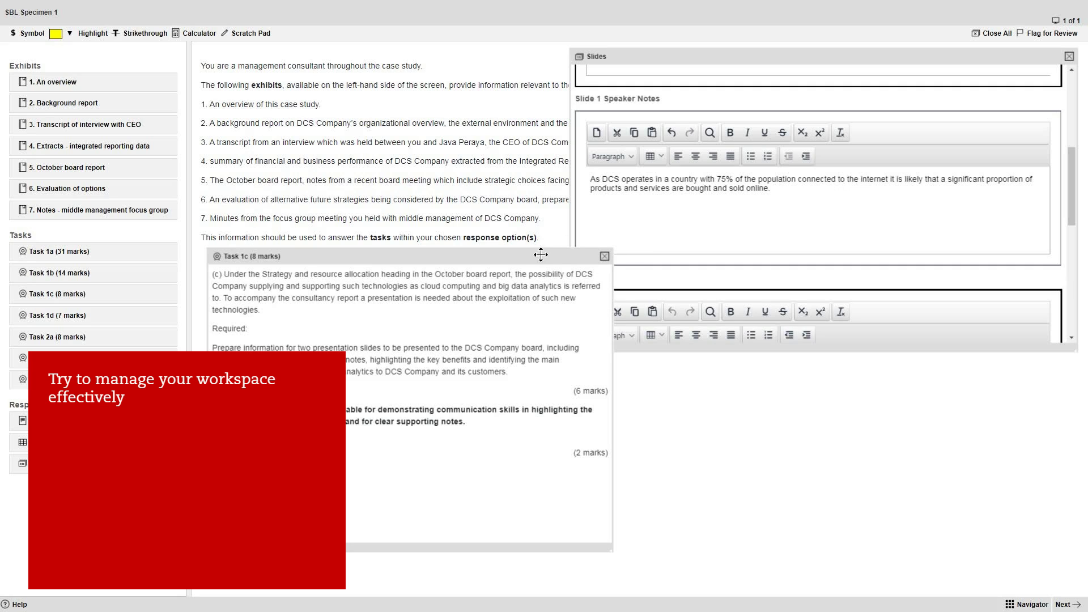
pyautogui.click(604, 256)
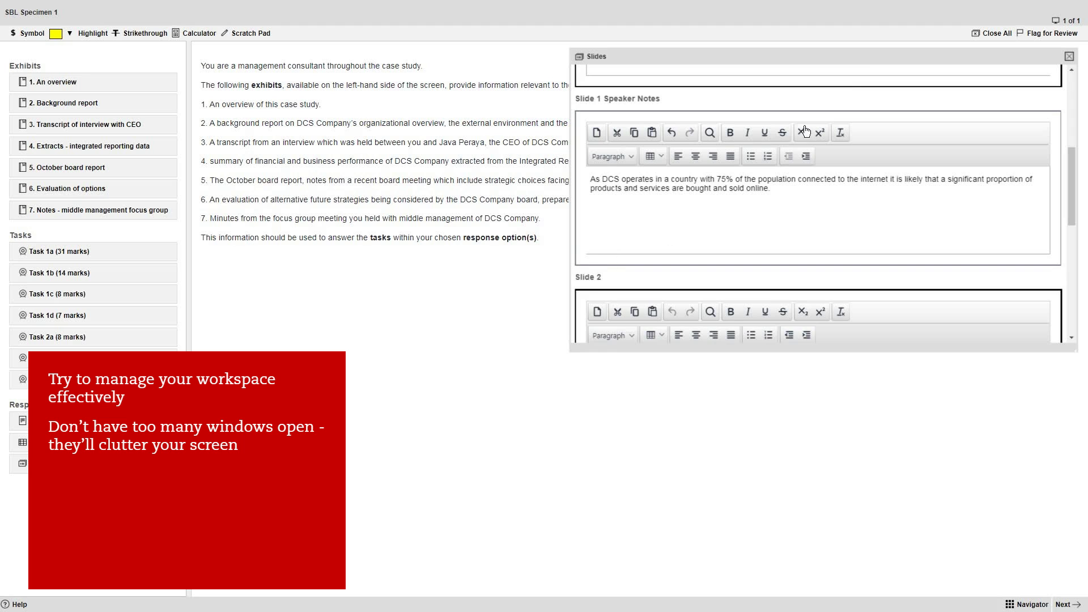
pyautogui.moveTo(872, 53); pyautogui.dragTo(500, 258)
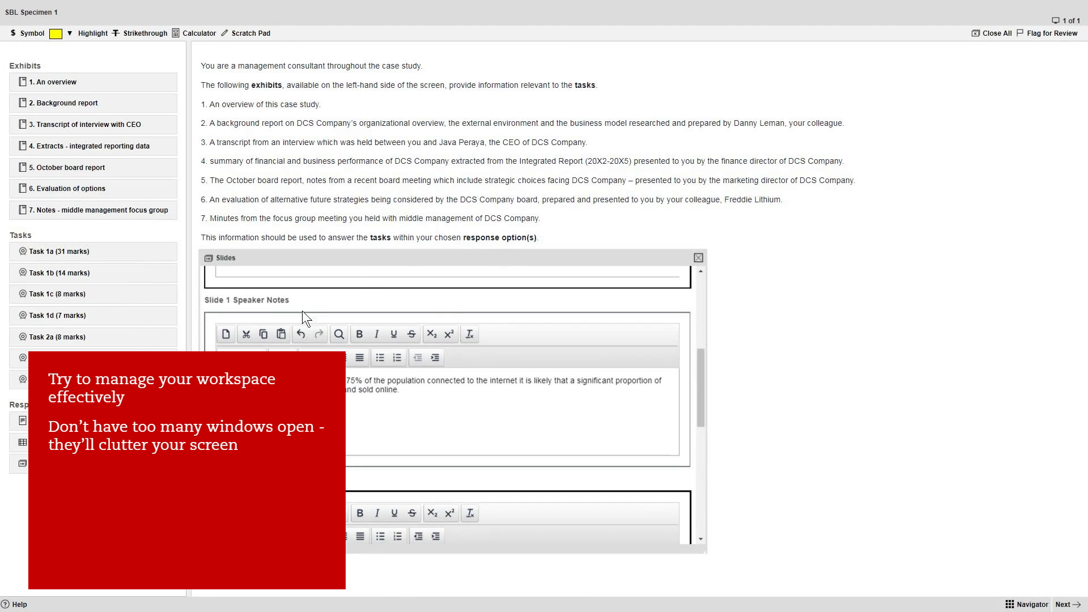
# Step: Close the Slides window and show Exhibit 2 Background report beside the word processor answer
pyautogui.click(23, 420)
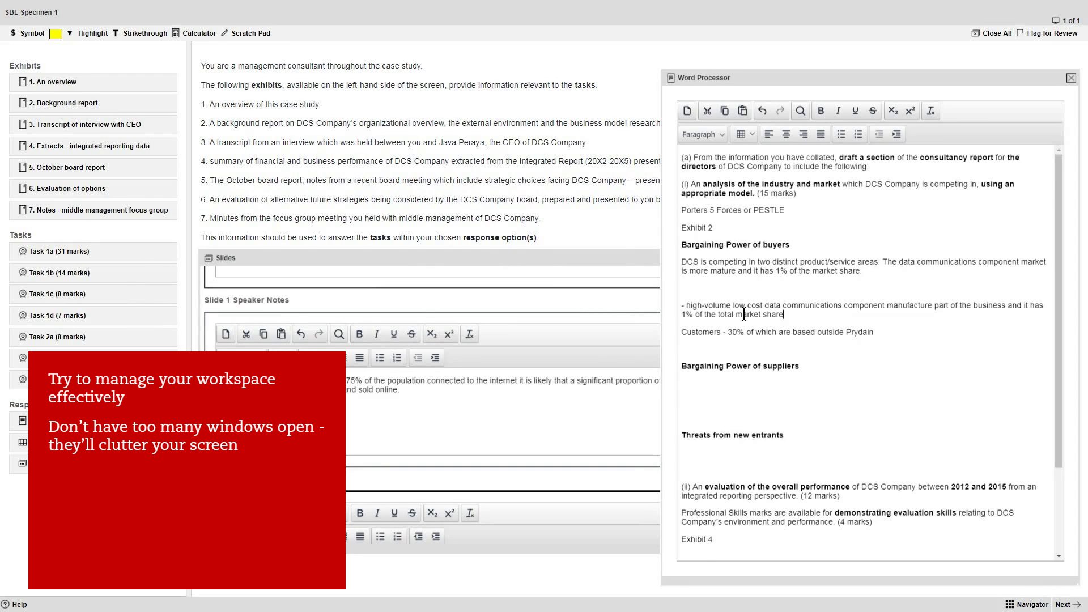
pyautogui.click(642, 256)
pyautogui.click(700, 259)
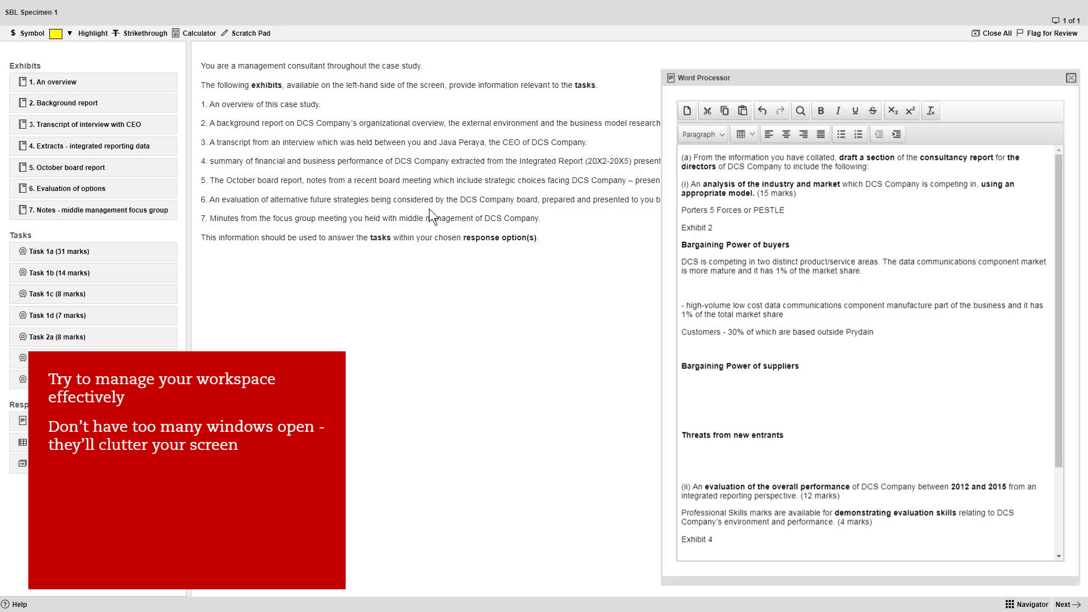
pyautogui.click(146, 104)
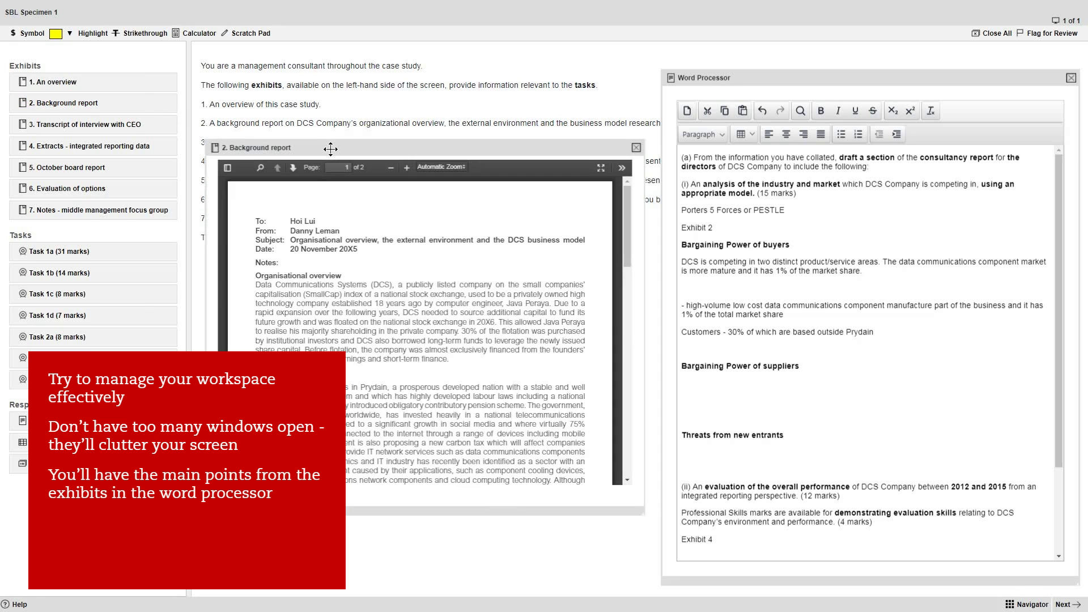
pyautogui.moveTo(331, 149); pyautogui.dragTo(324, 150)
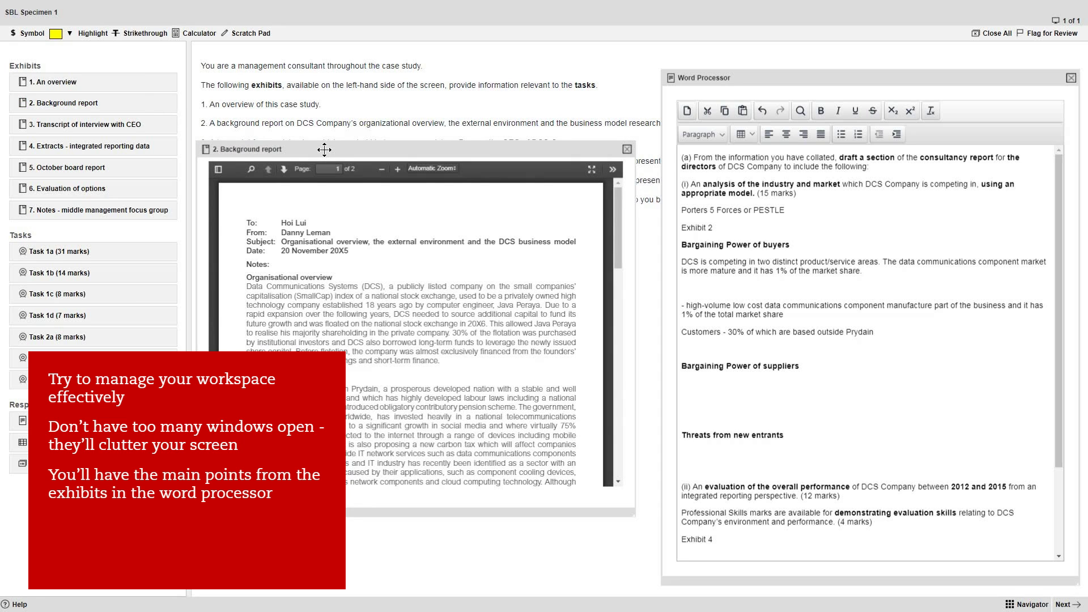